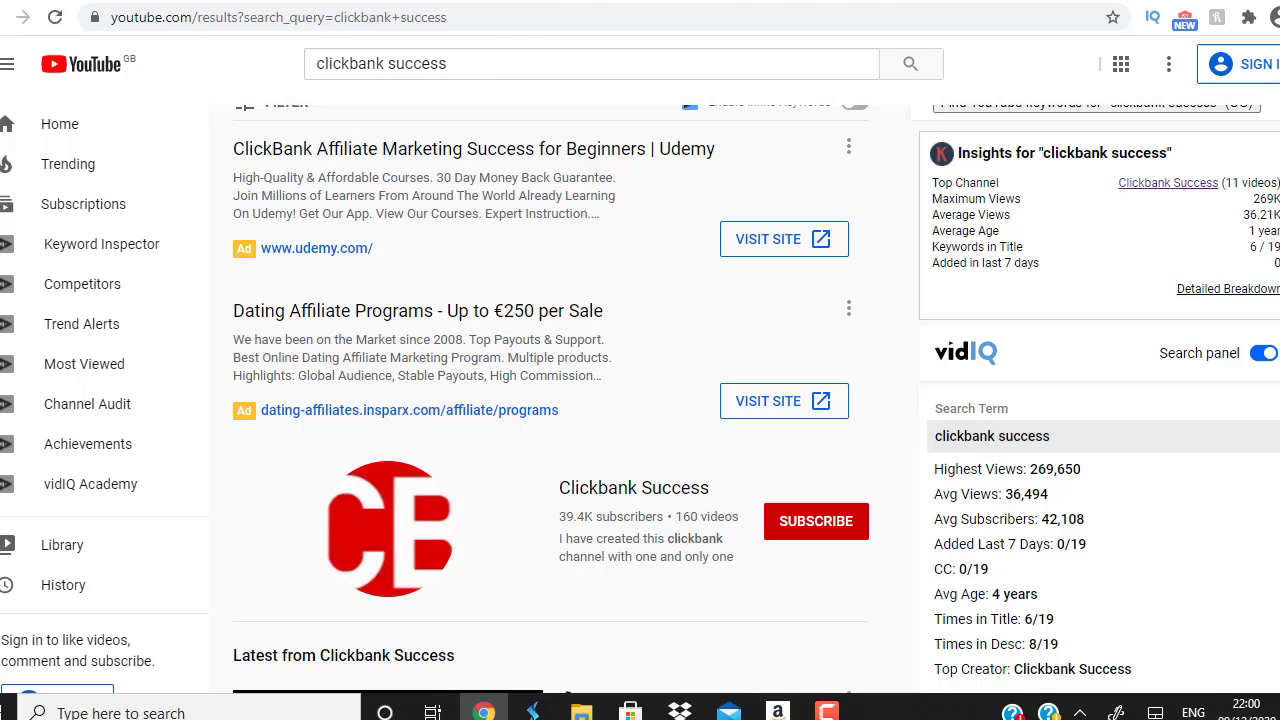
Return to the ClickBank Marketplace E-business & E-marketing listings, scrolled to the top.
key("ctrl+Tab")
scroll(640, 360, "up", 3)
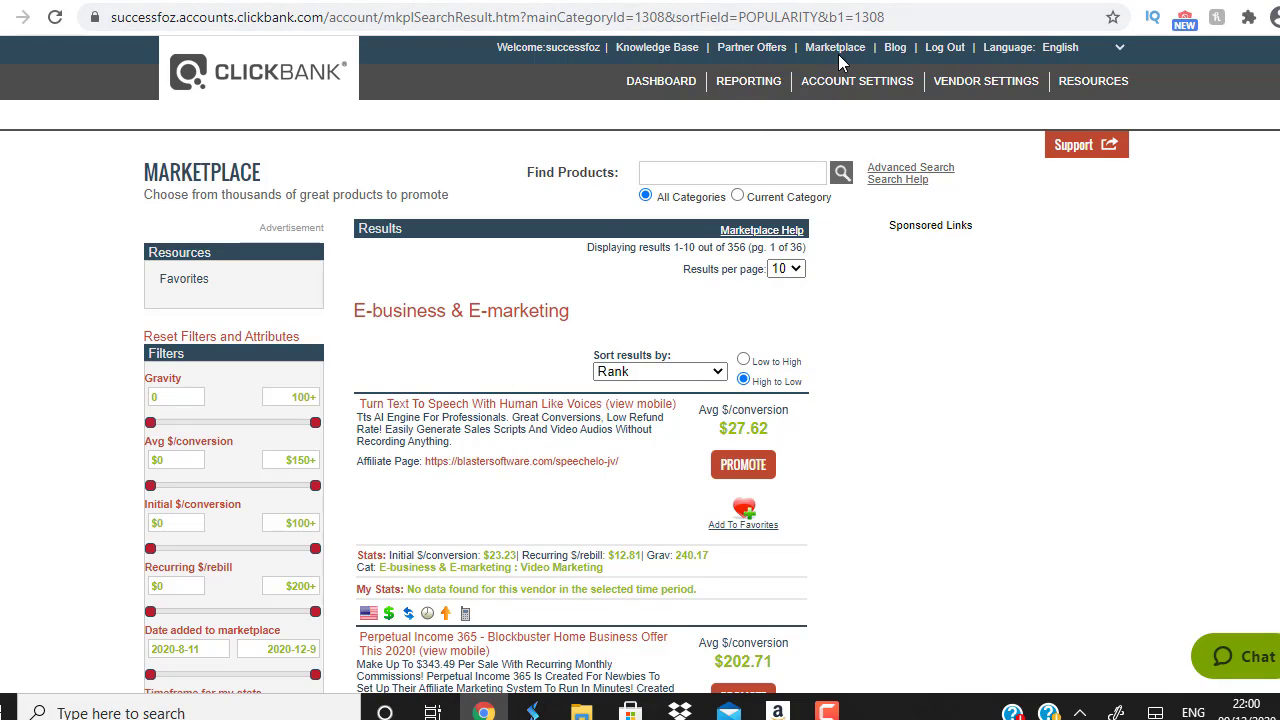
scroll(576, 400, "down", 15)
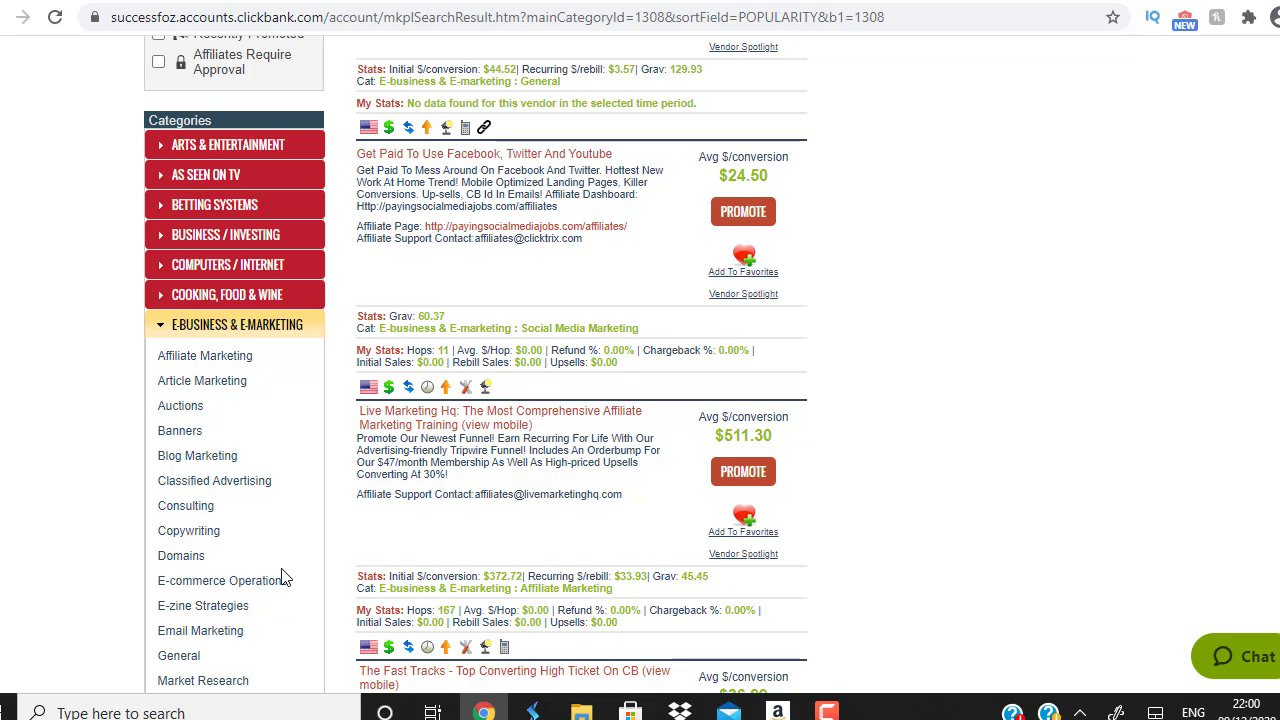
scroll(361, 408, "down", 5)
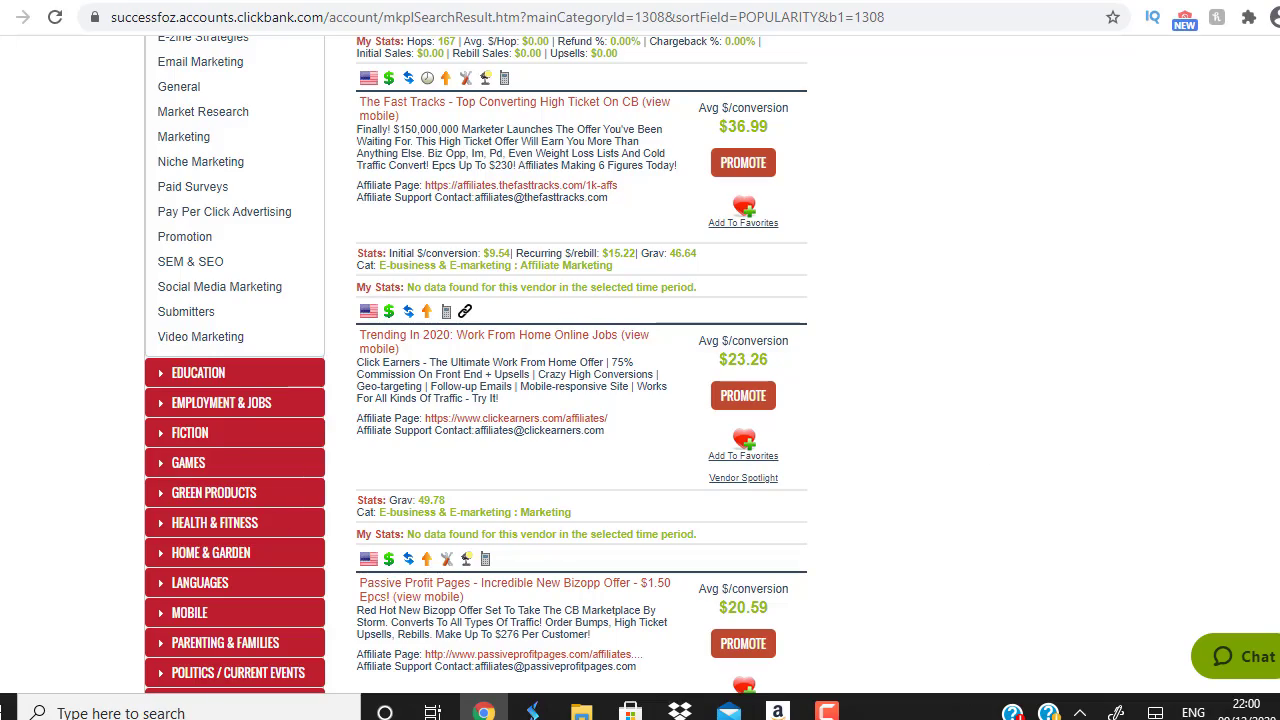
scroll(476, 365, "up", 8)
scroll(476, 365, "down", 6)
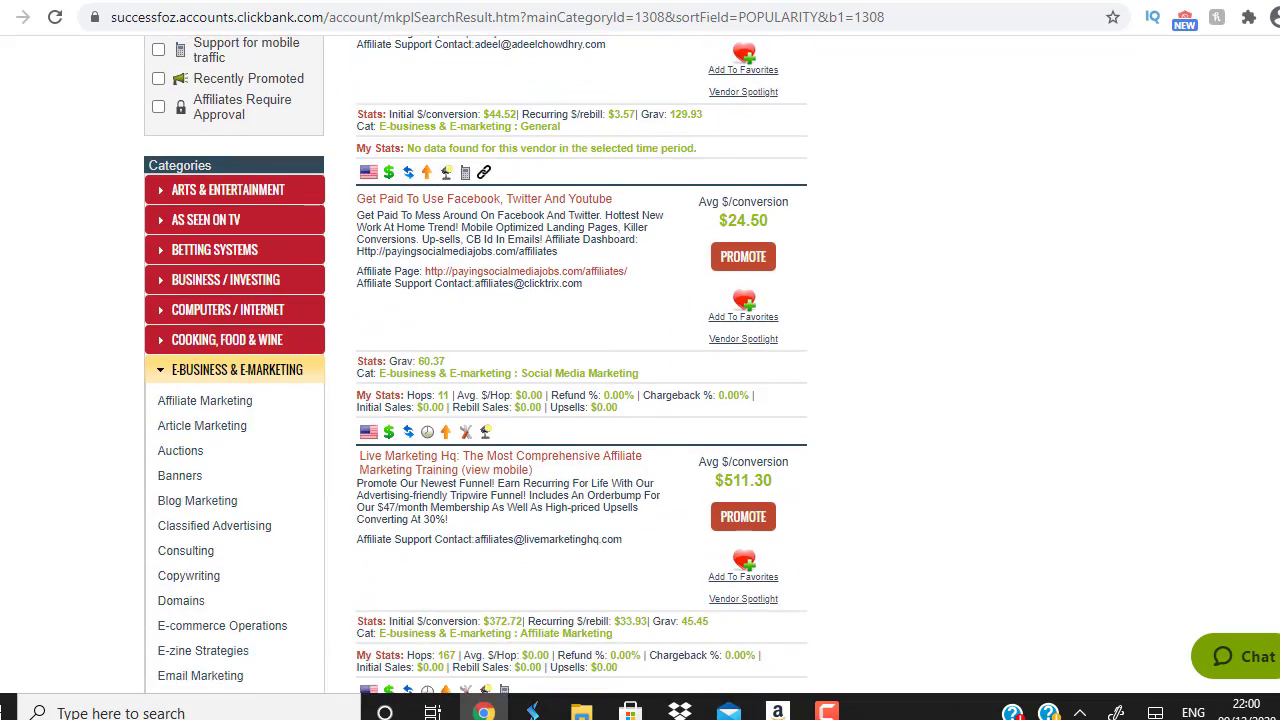
scroll(476, 370, "down", 4)
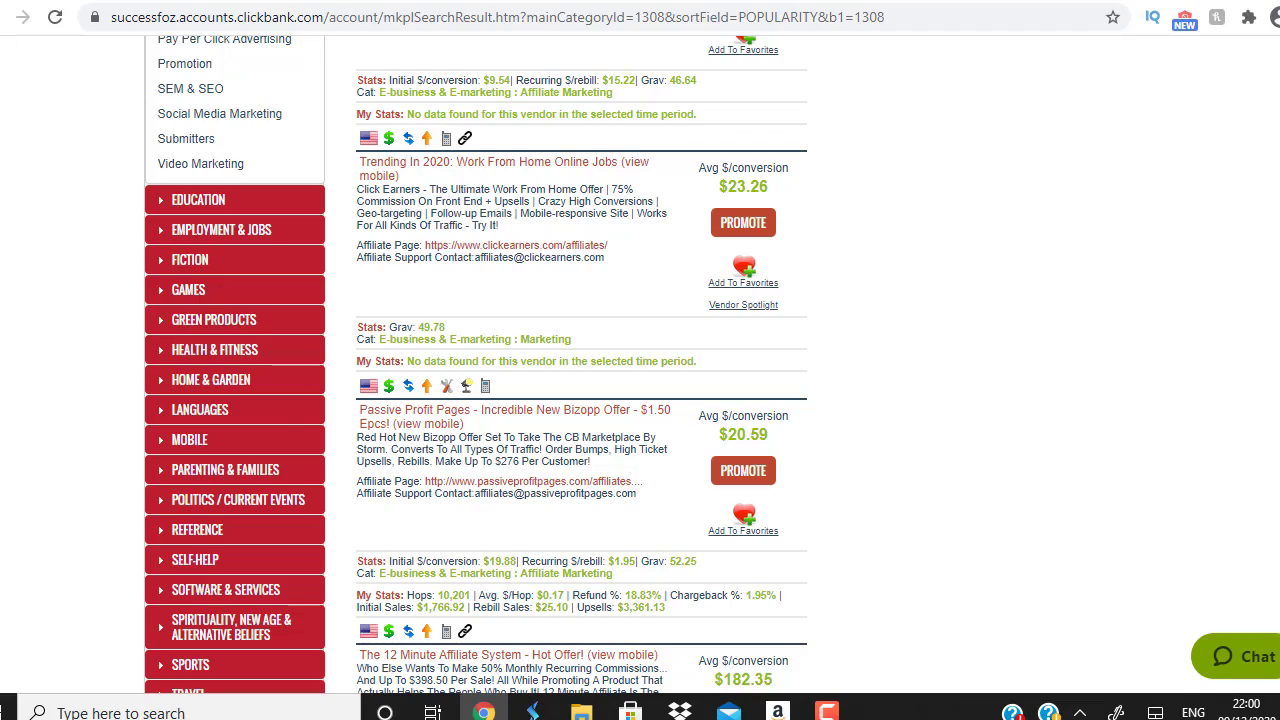
scroll(640, 380, "up", 15)
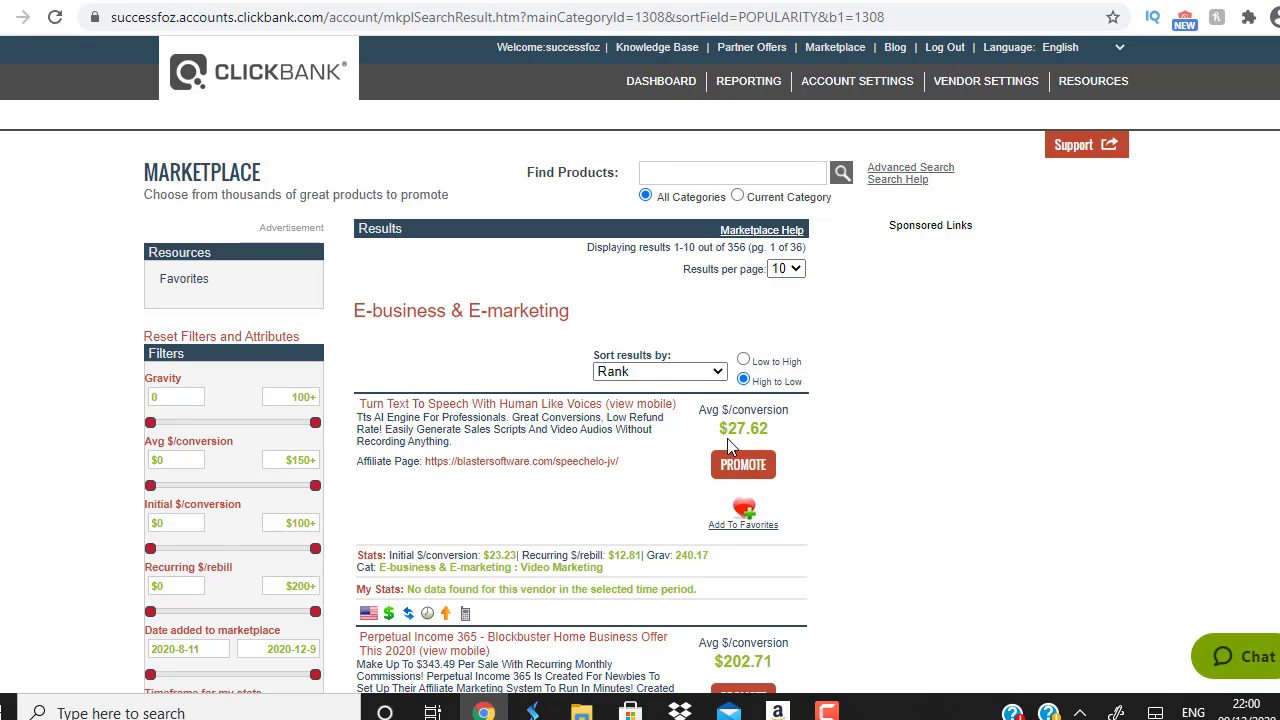
left_click_drag(718, 428, 779, 437)
scroll(640, 365, "down", 1)
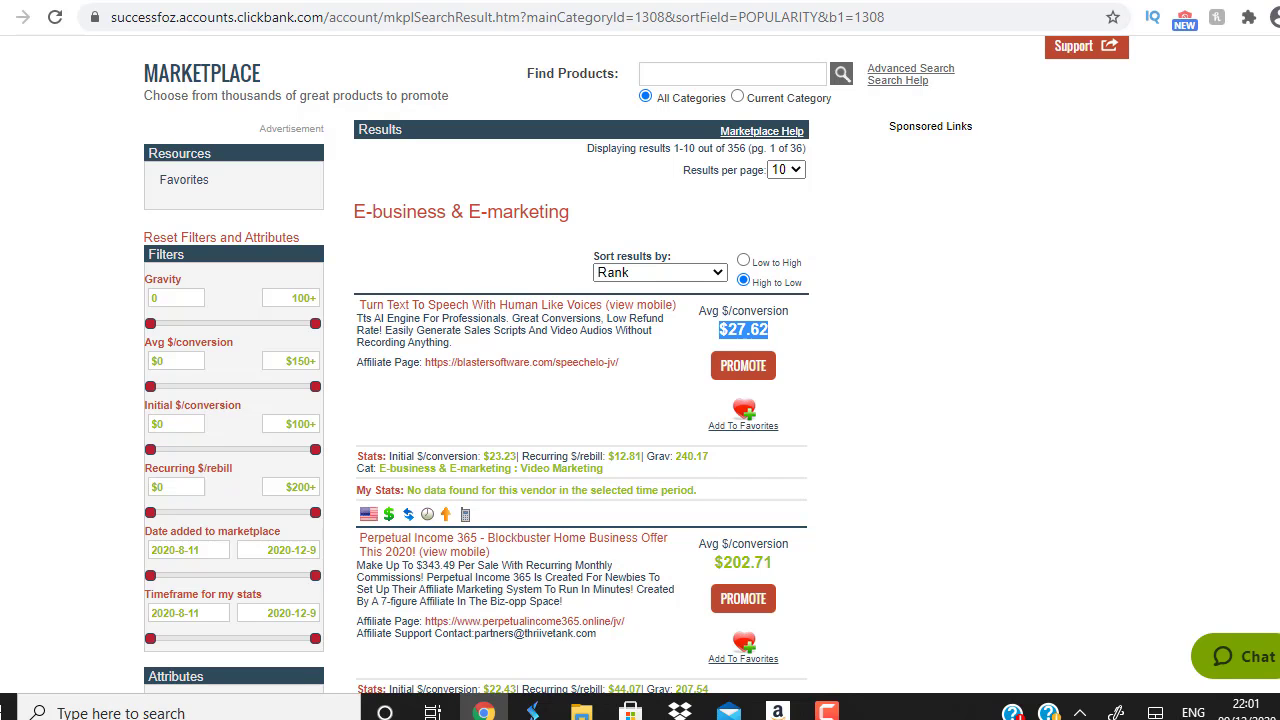
scroll(495, 360, "down", 2)
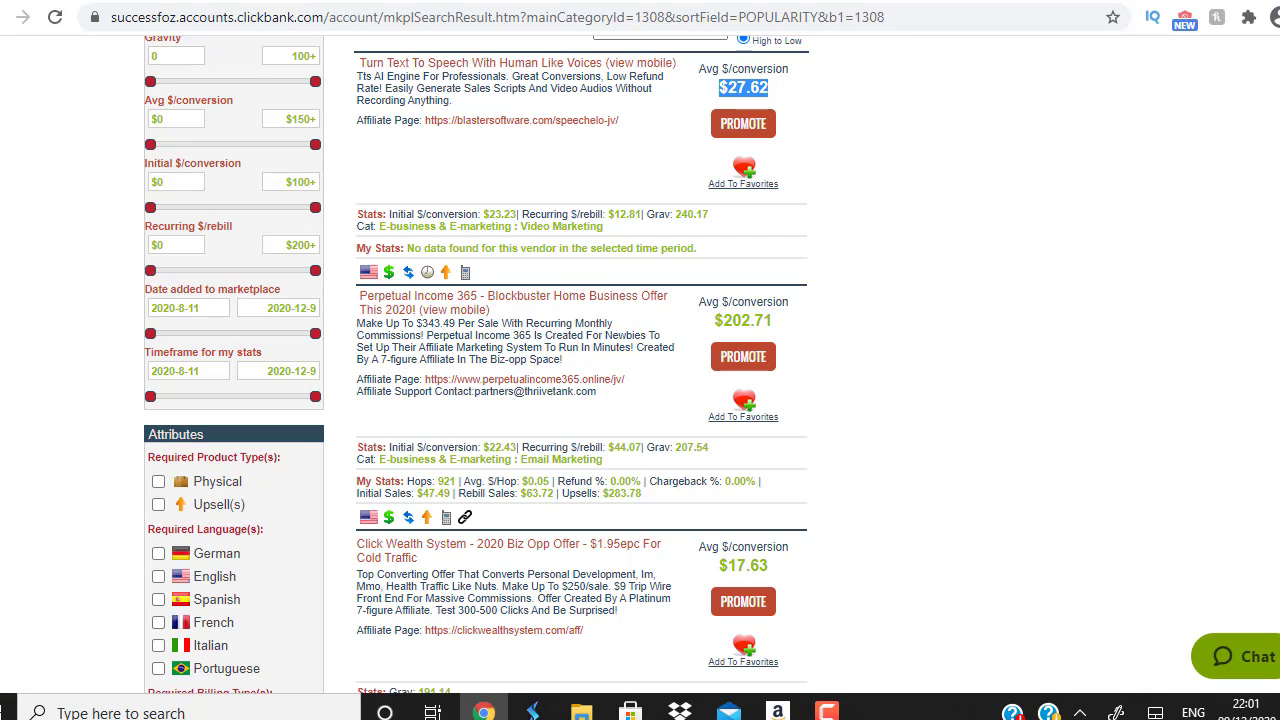
scroll(615, 337, "up", 1)
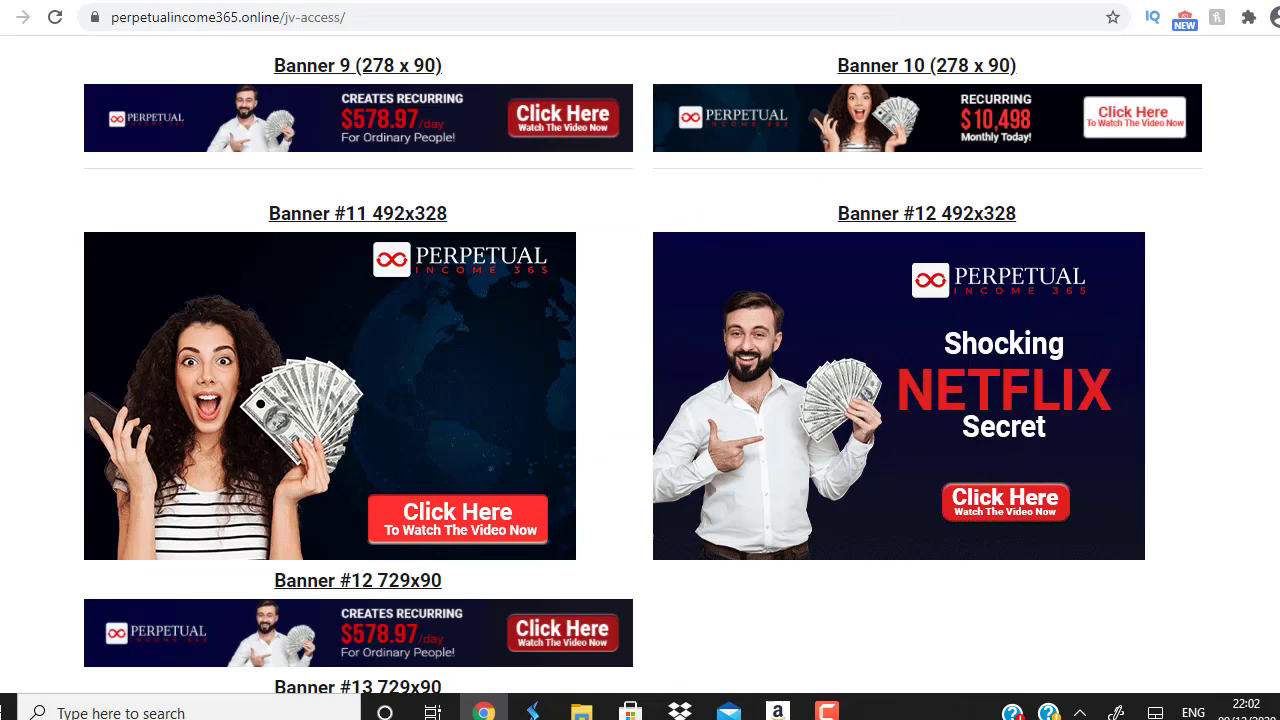
Scroll up and down the Perpetual Income 365 JV page to review its promotional banners.
scroll(640, 365, "up", 2)
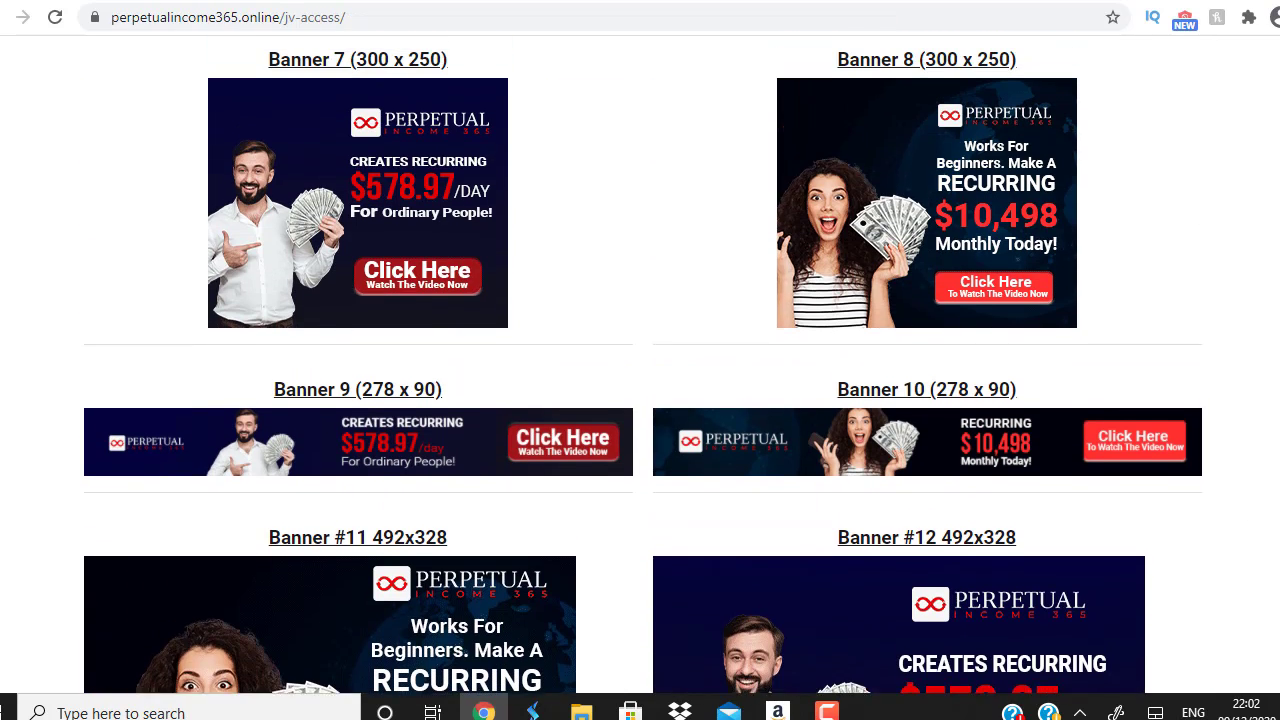
scroll(640, 365, "down", 2)
scroll(640, 365, "down", 3)
scroll(640, 365, "up", 2)
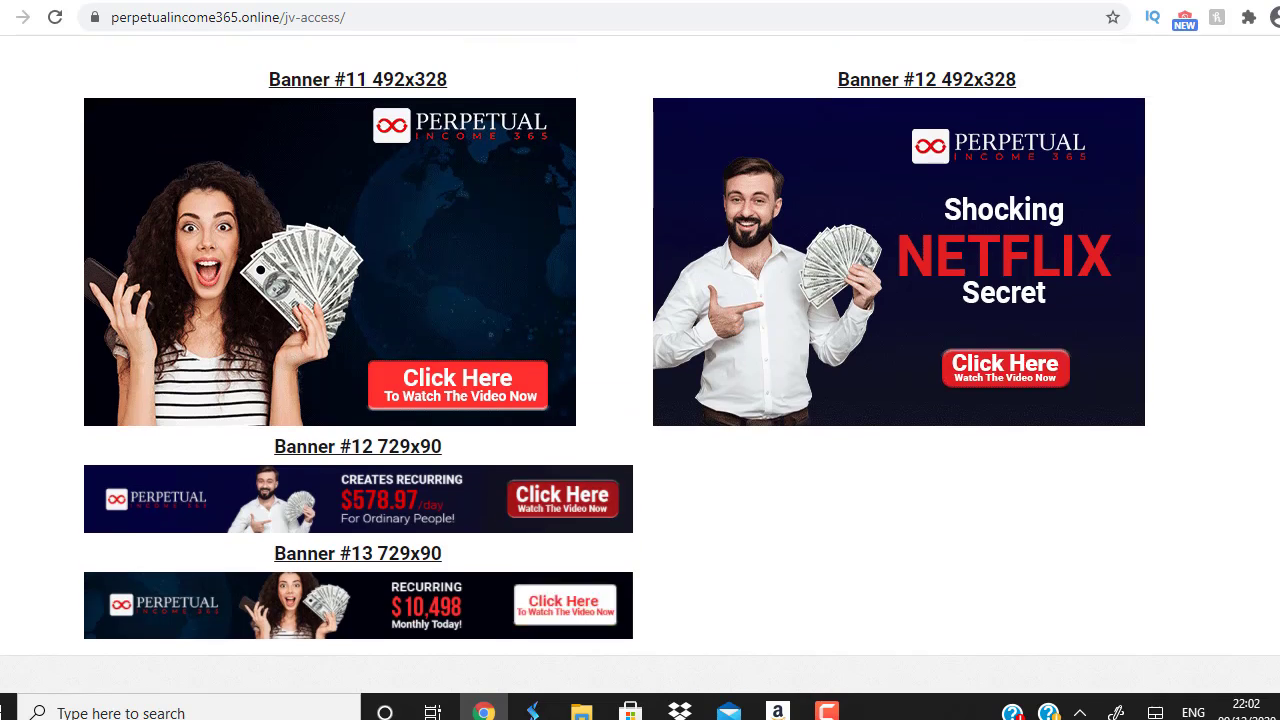
scroll(640, 365, "up", 15)
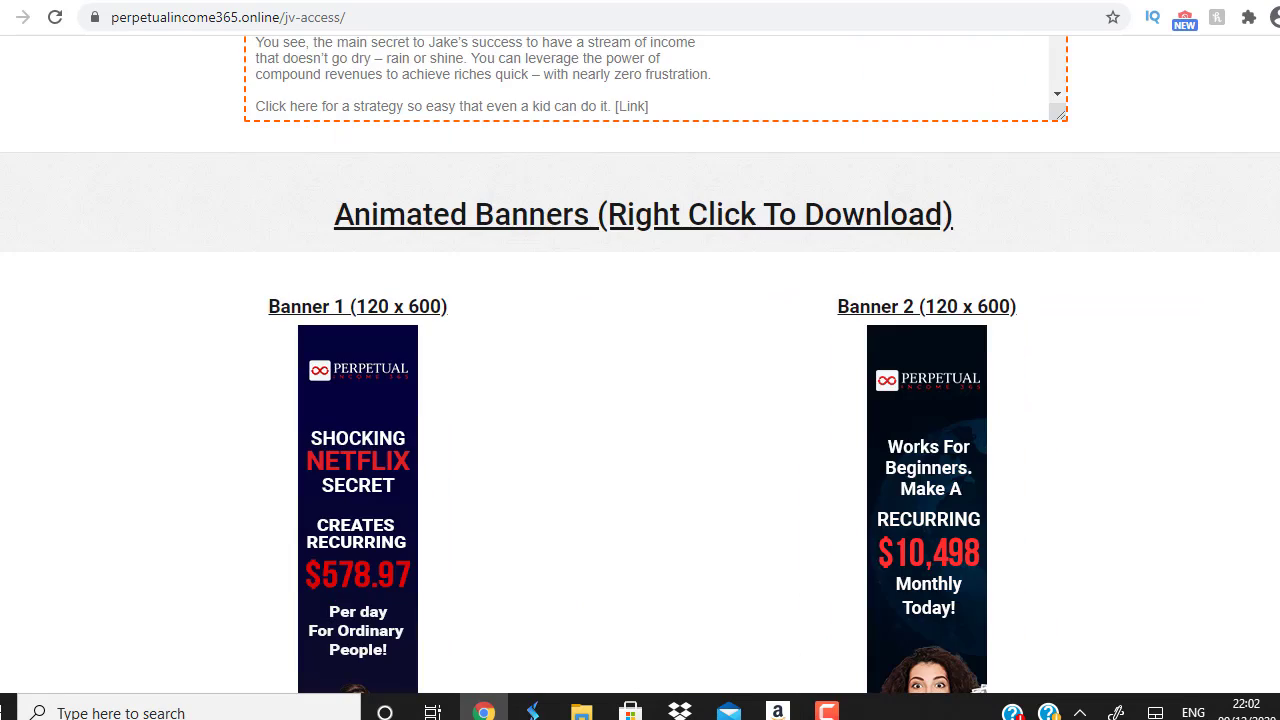
scroll(640, 365, "down", 7)
scroll(640, 365, "down", 3)
scroll(640, 365, "down", 3)
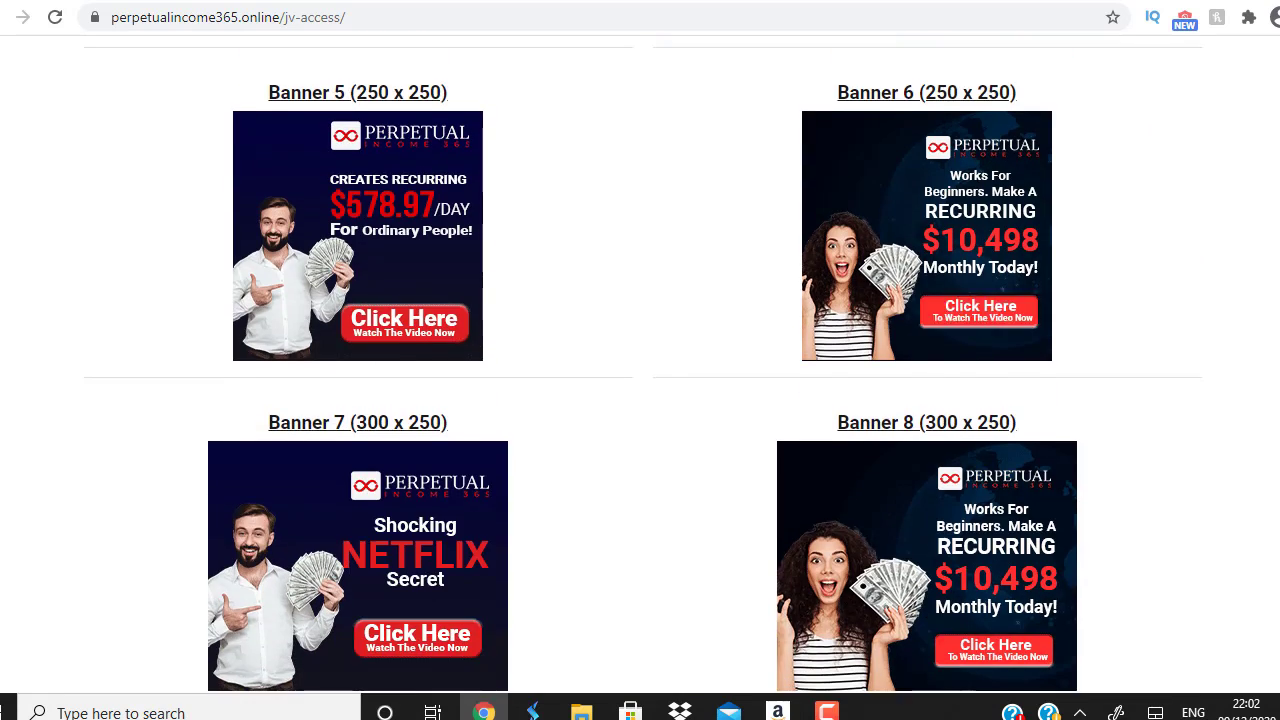
scroll(640, 365, "down", 6)
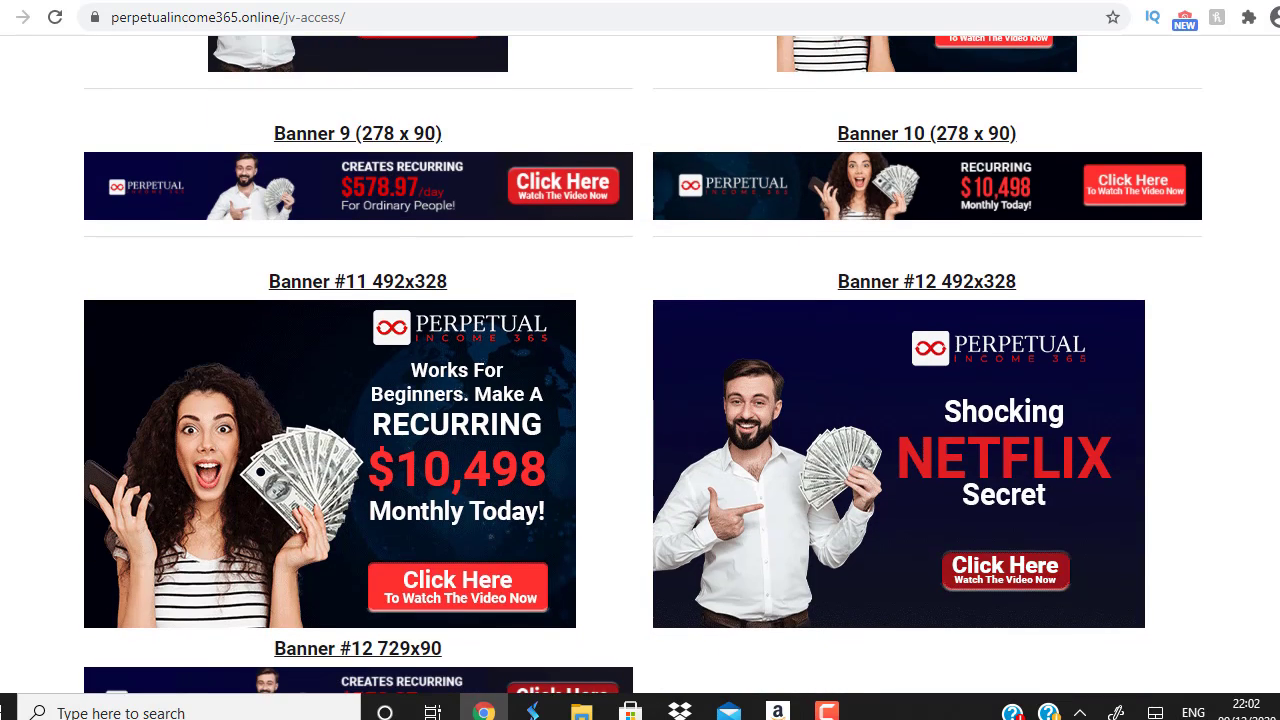
scroll(640, 365, "down", 1)
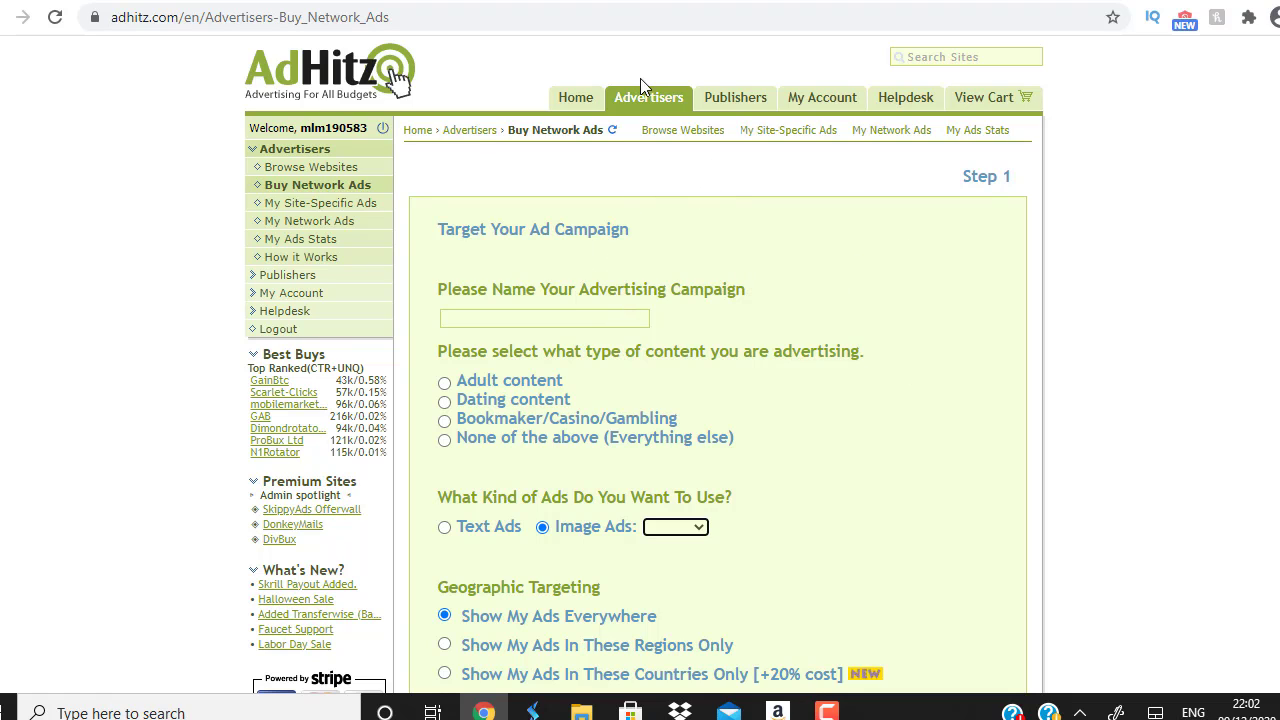
mouse_move(646, 97)
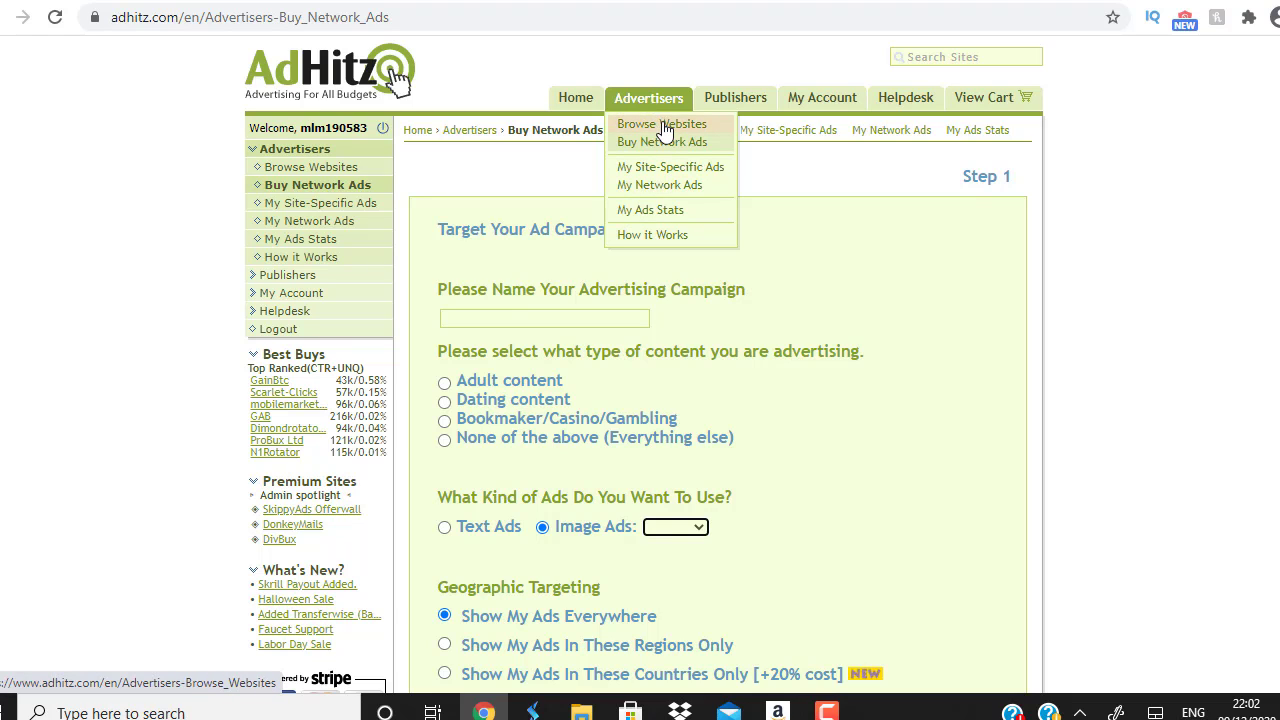
left_click(658, 141)
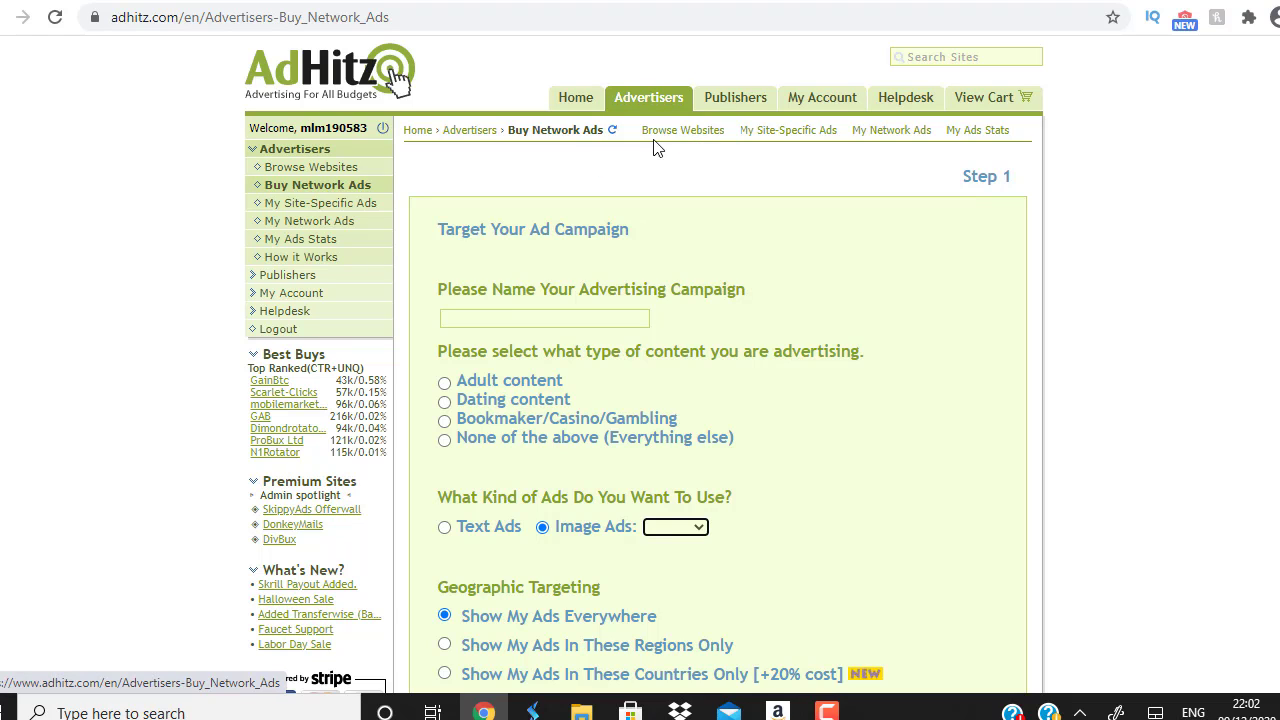
mouse_move(650, 100)
left_click(658, 124)
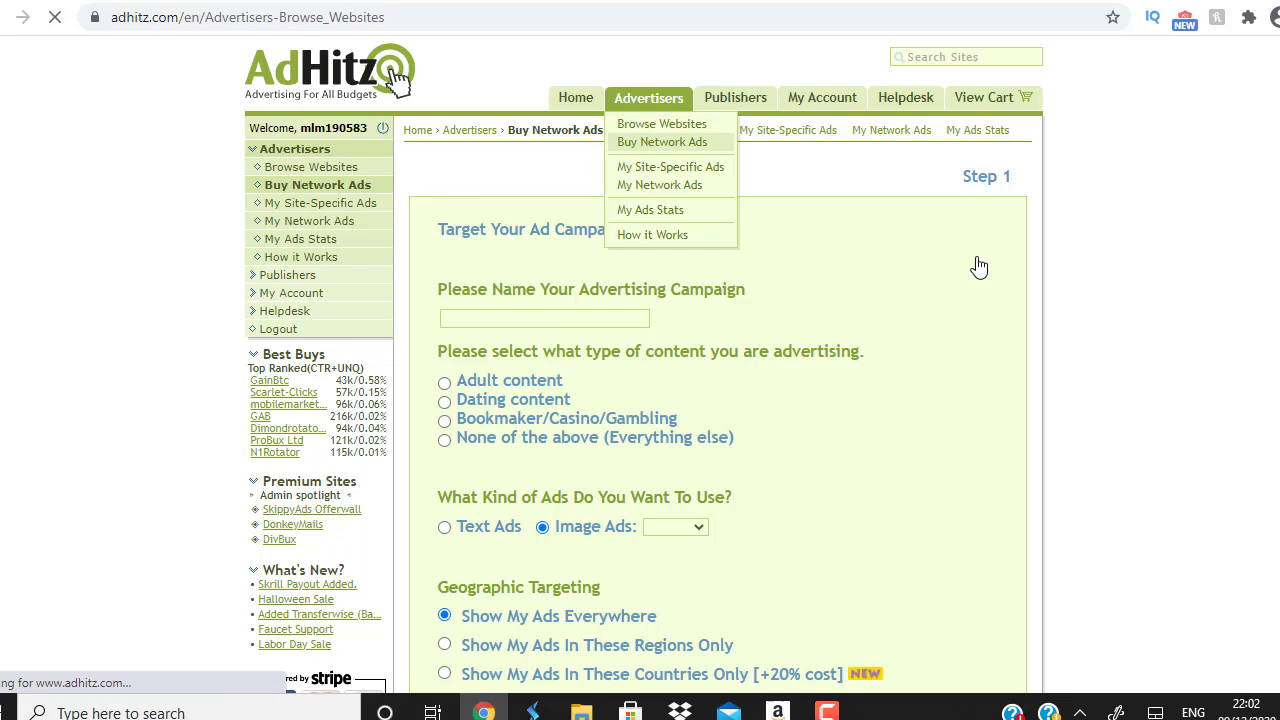
scroll(558, 362, "down", 1)
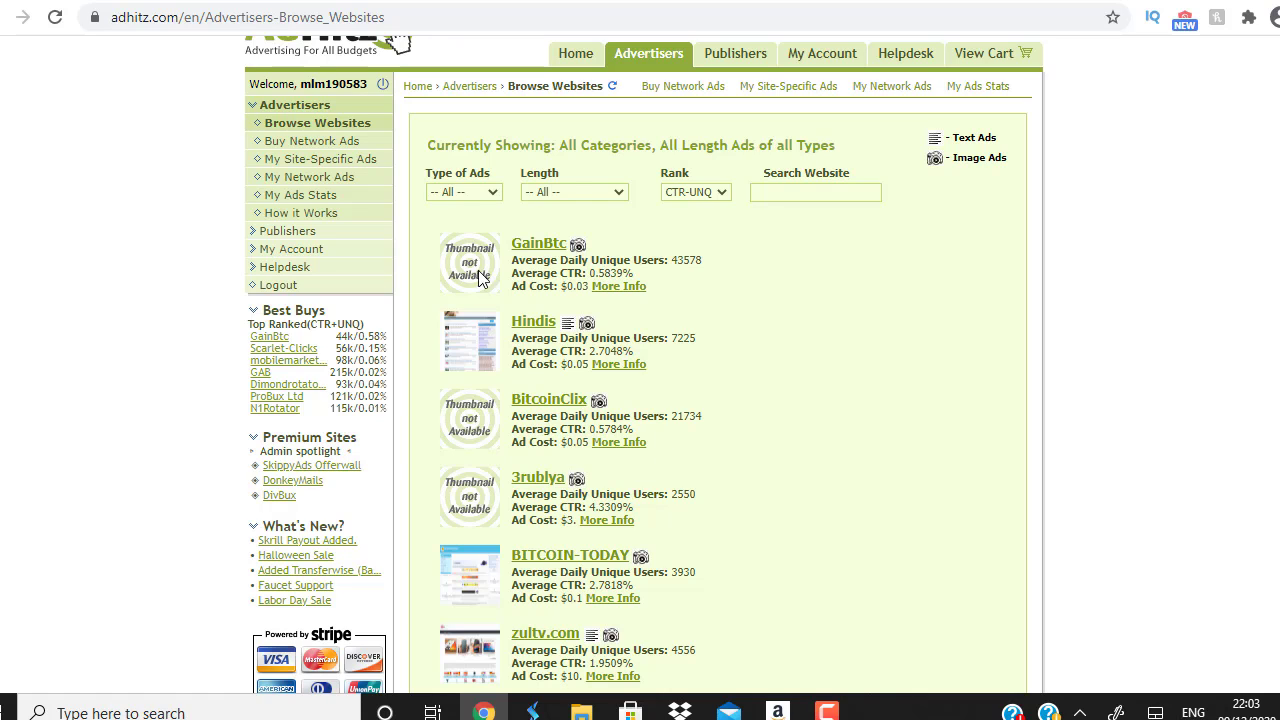
mouse_move(651, 52)
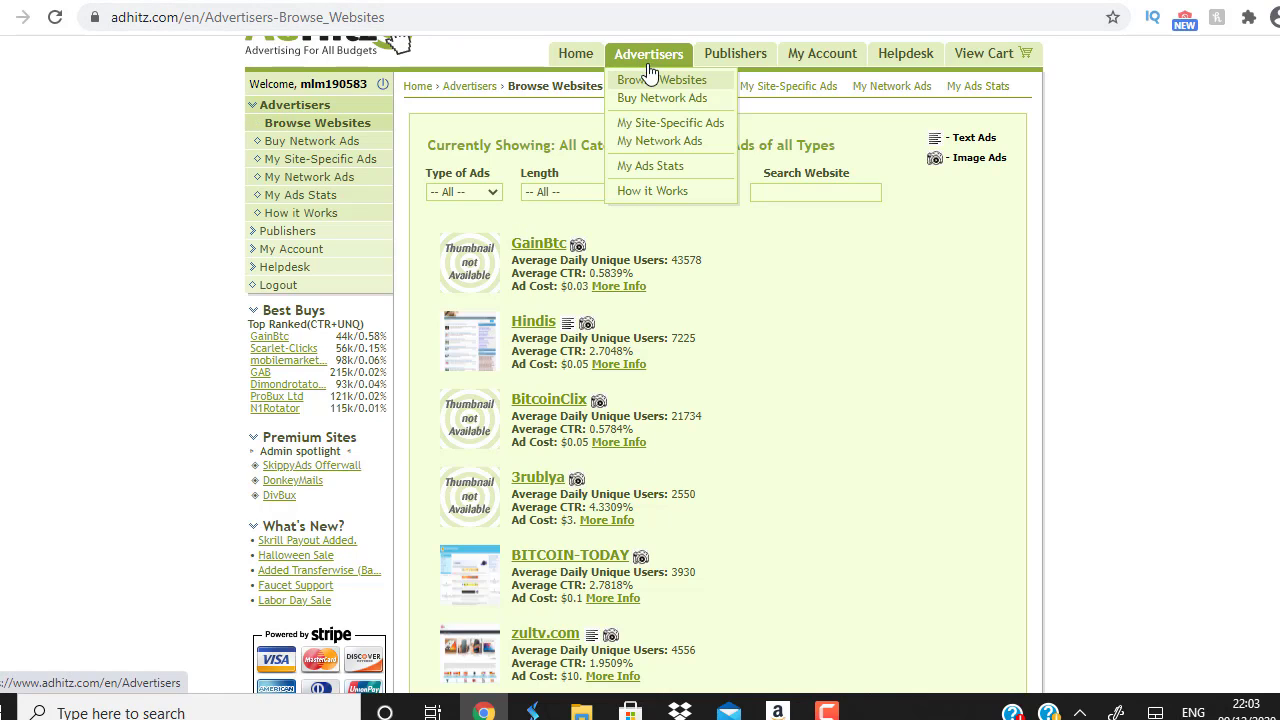
left_click(658, 99)
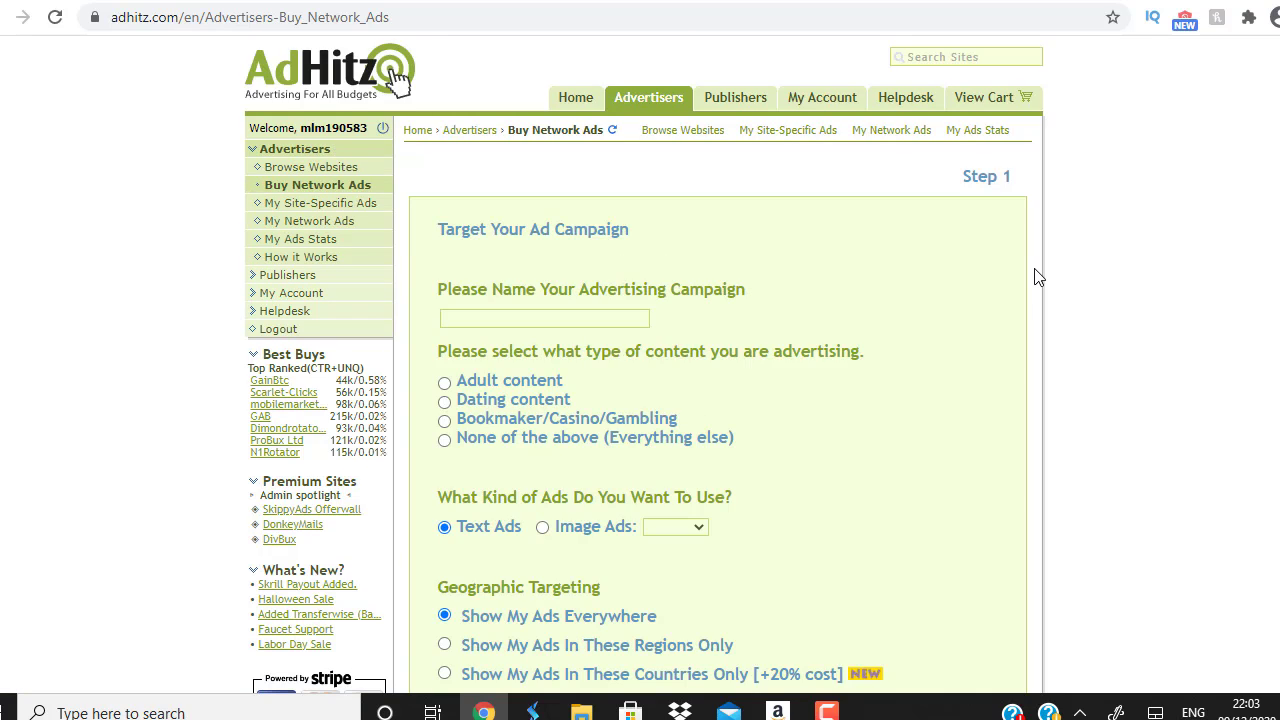
Name the campaign 'Perpetual income', mark content as none of the above, and choose 300x250 image ads.
left_click(476, 322)
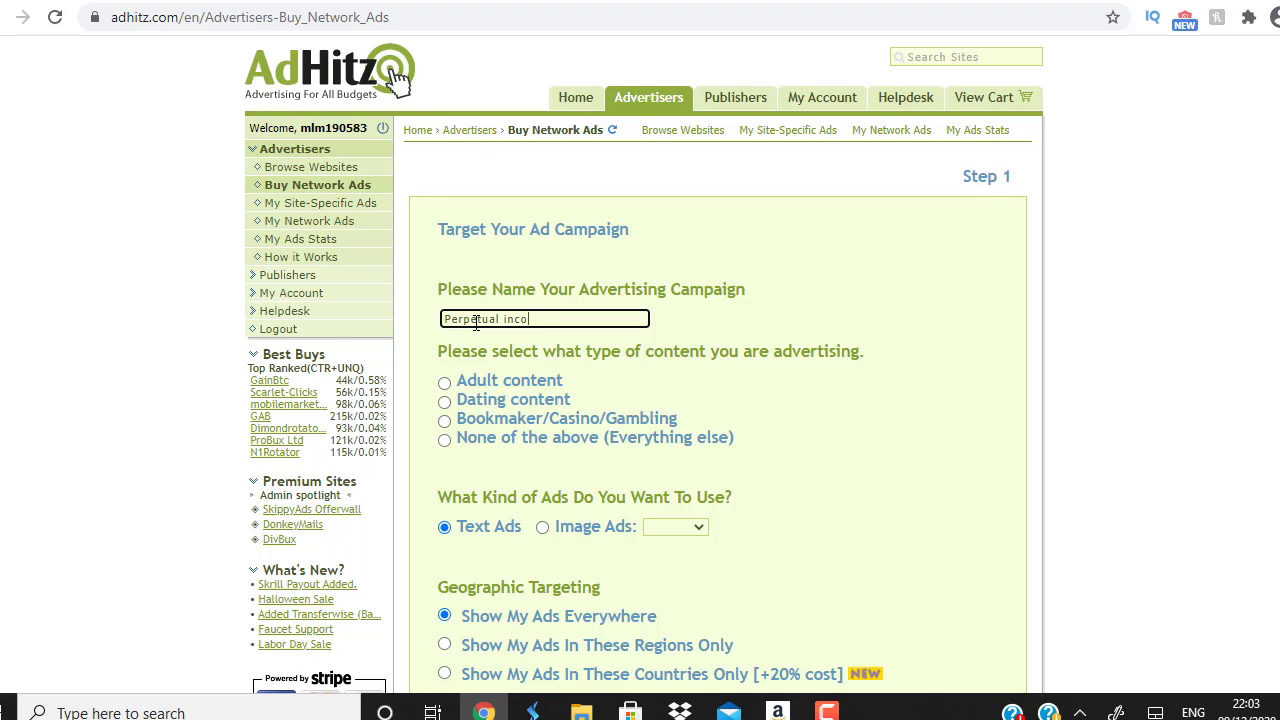
left_click(445, 441)
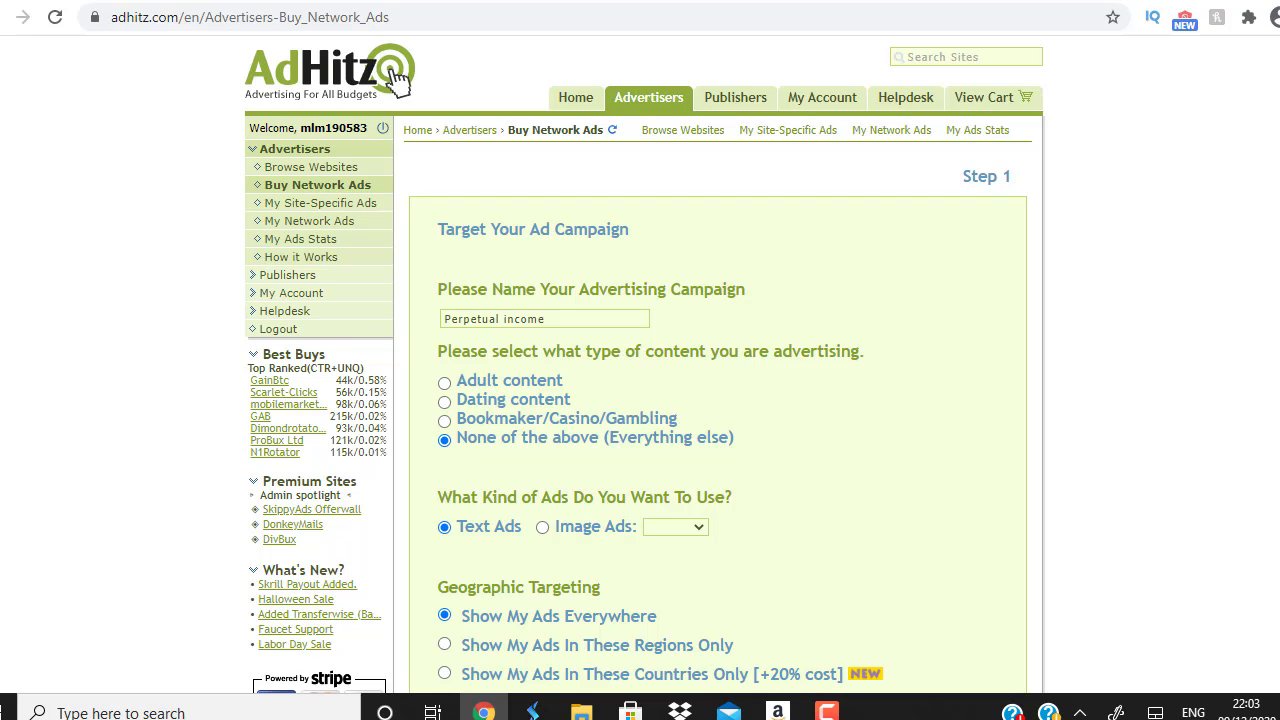
scroll(905, 300, "down", 2)
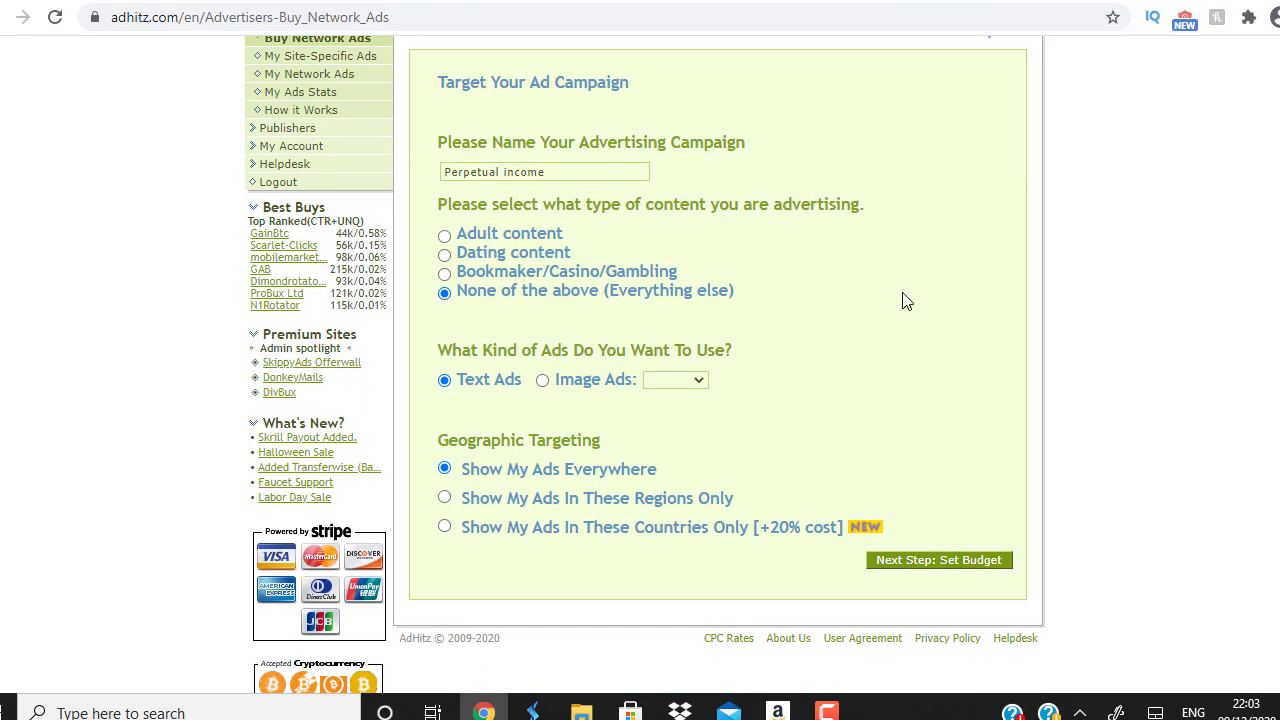
left_click(542, 381)
left_click(675, 381)
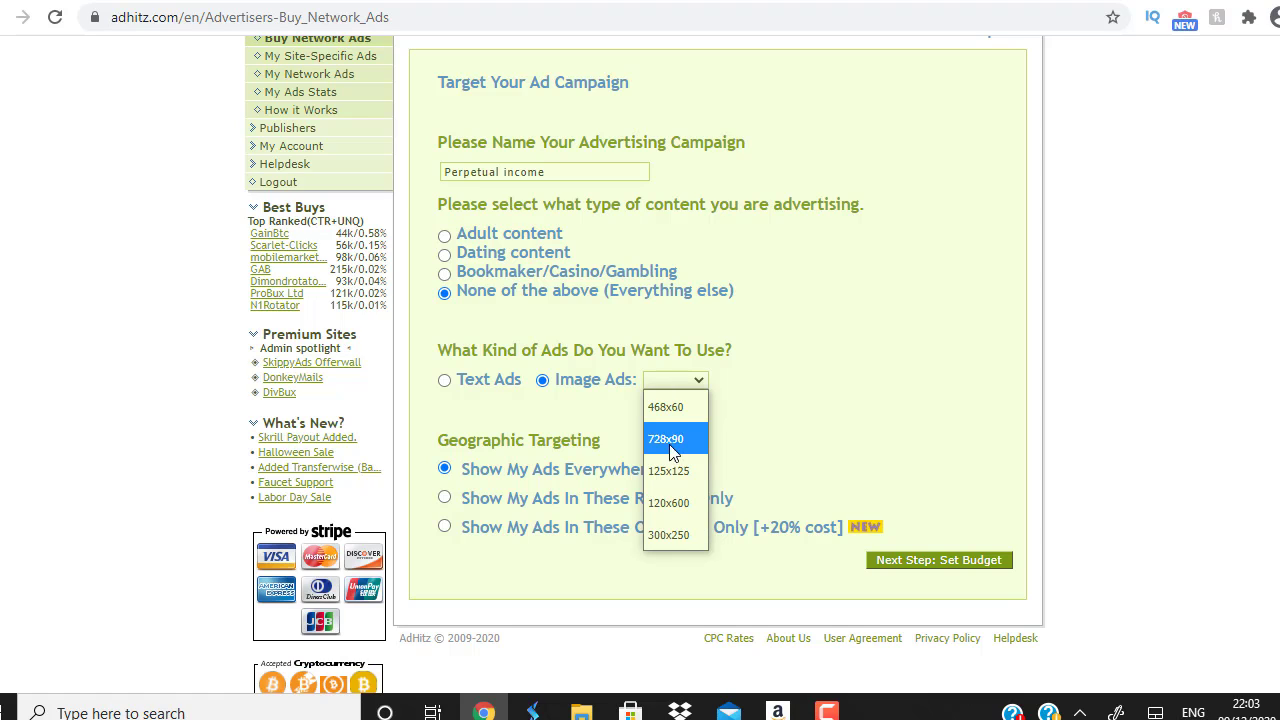
left_click(674, 539)
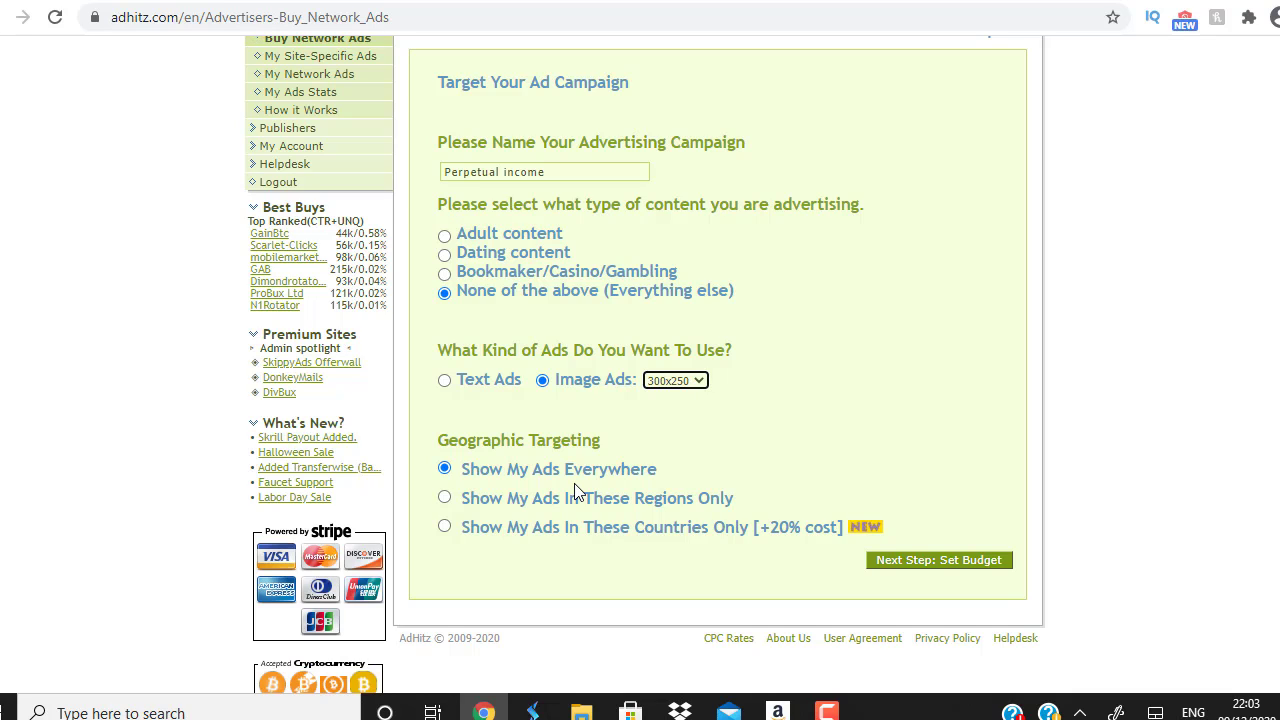
Target the ads to the North America region only and continue to the budget step.
left_click(445, 528)
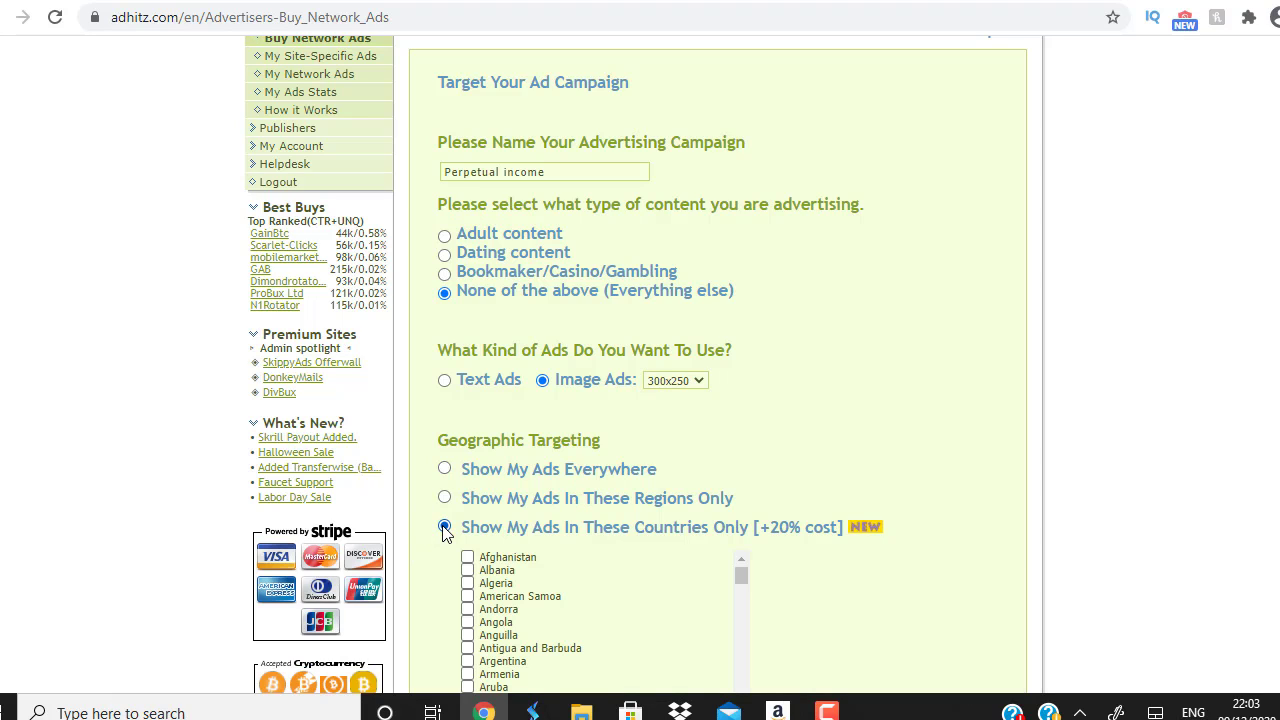
scroll(700, 450, "down", 2)
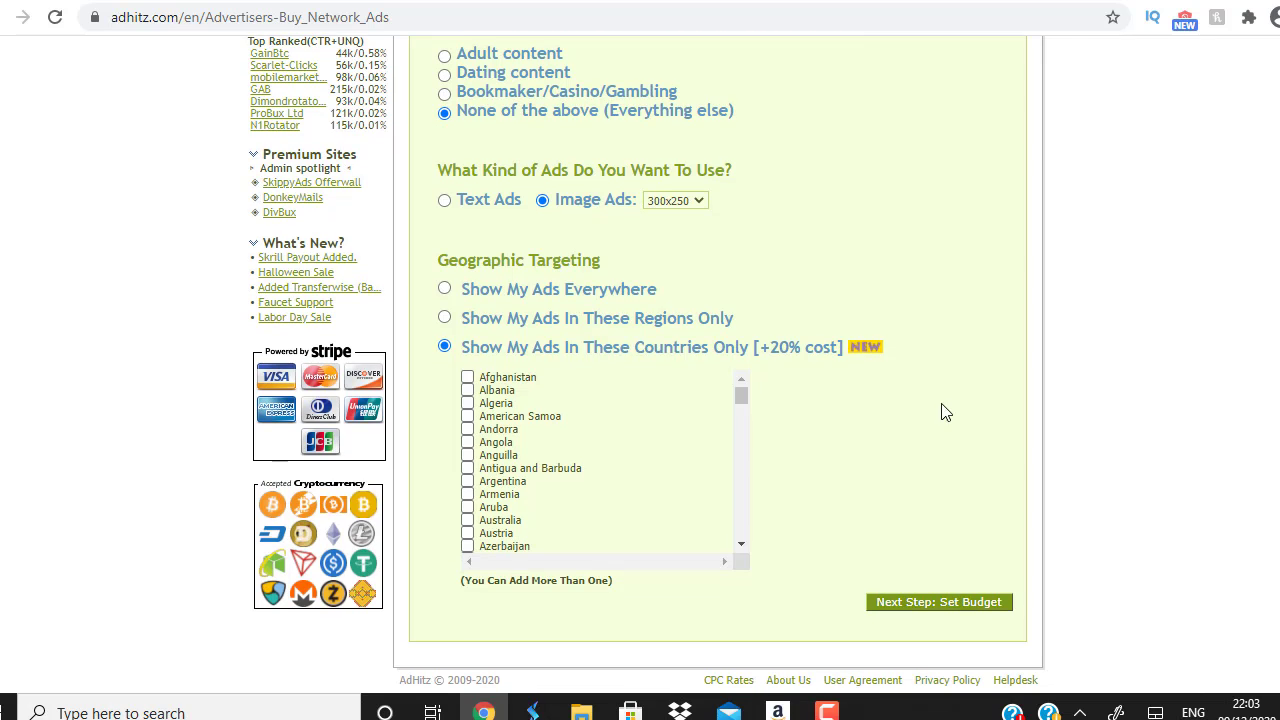
left_click(444, 317)
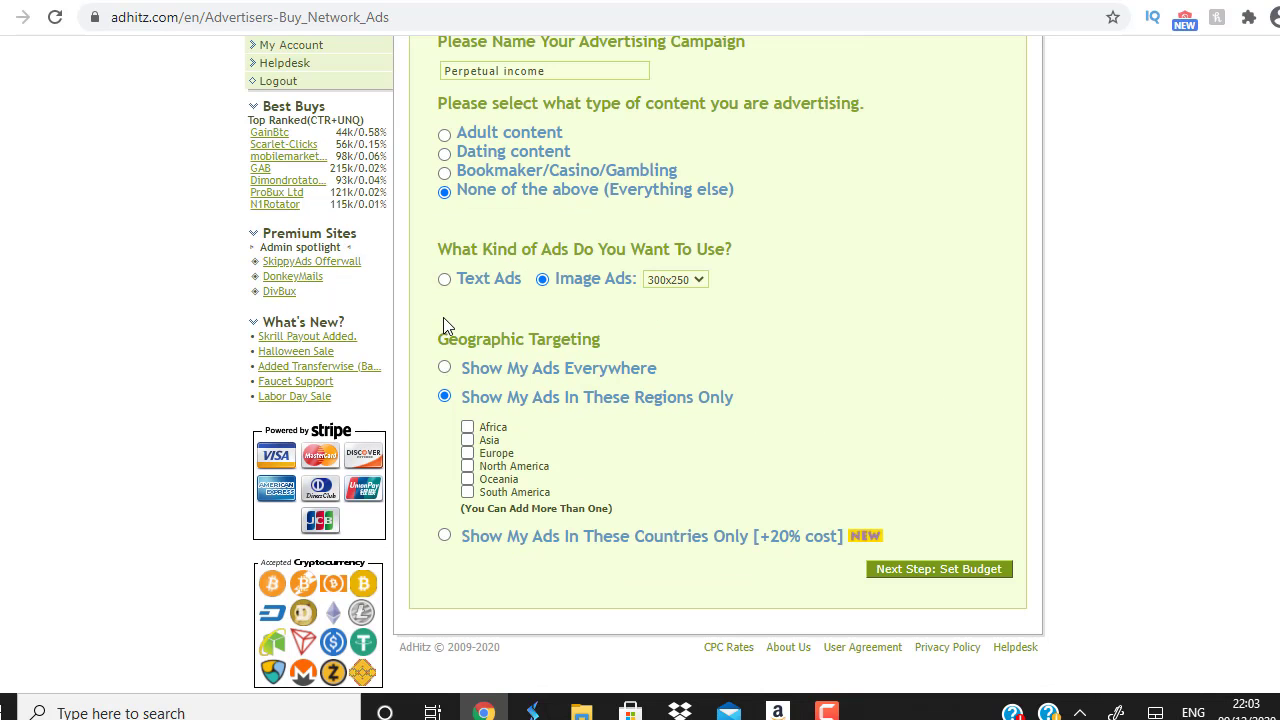
left_click(468, 466)
left_click(948, 568)
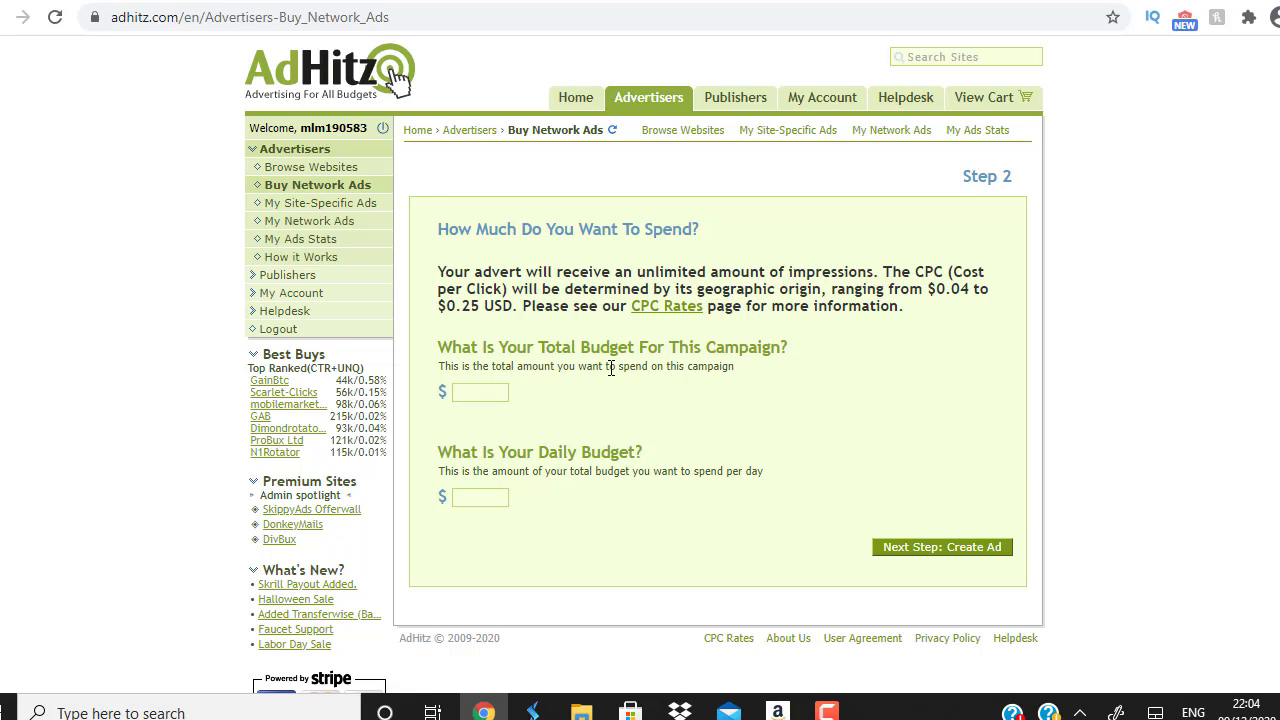
Set a $20 total budget and a $5 daily budget, then continue to ad creation.
left_click(493, 393)
left_click(619, 432)
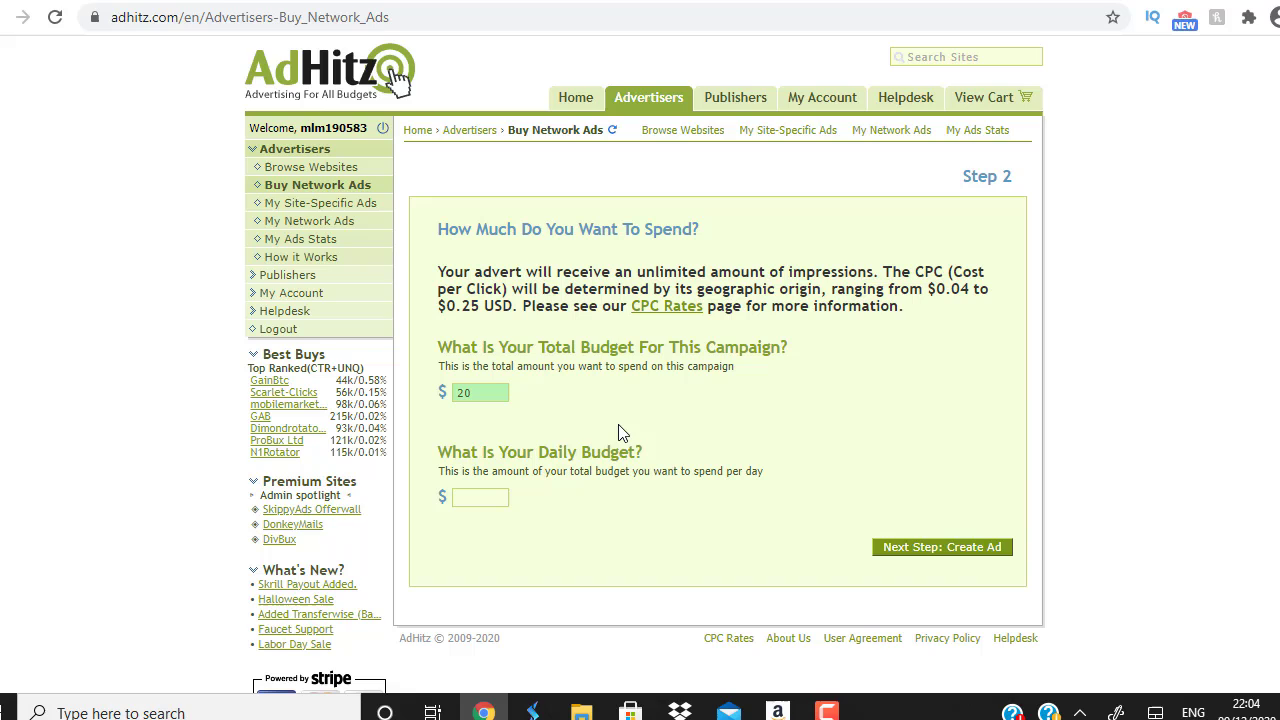
left_click(492, 497)
left_click(949, 547)
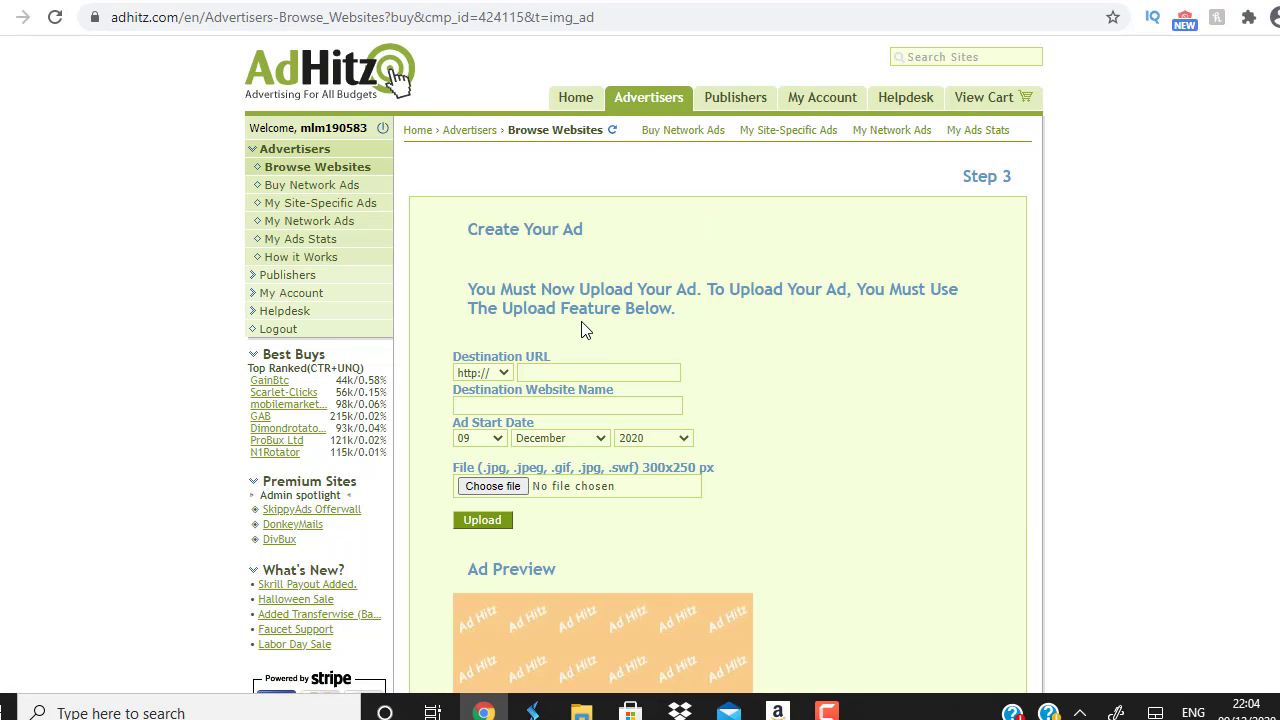
Select the Destination URL field, then open a new browser tab.
left_click(575, 372)
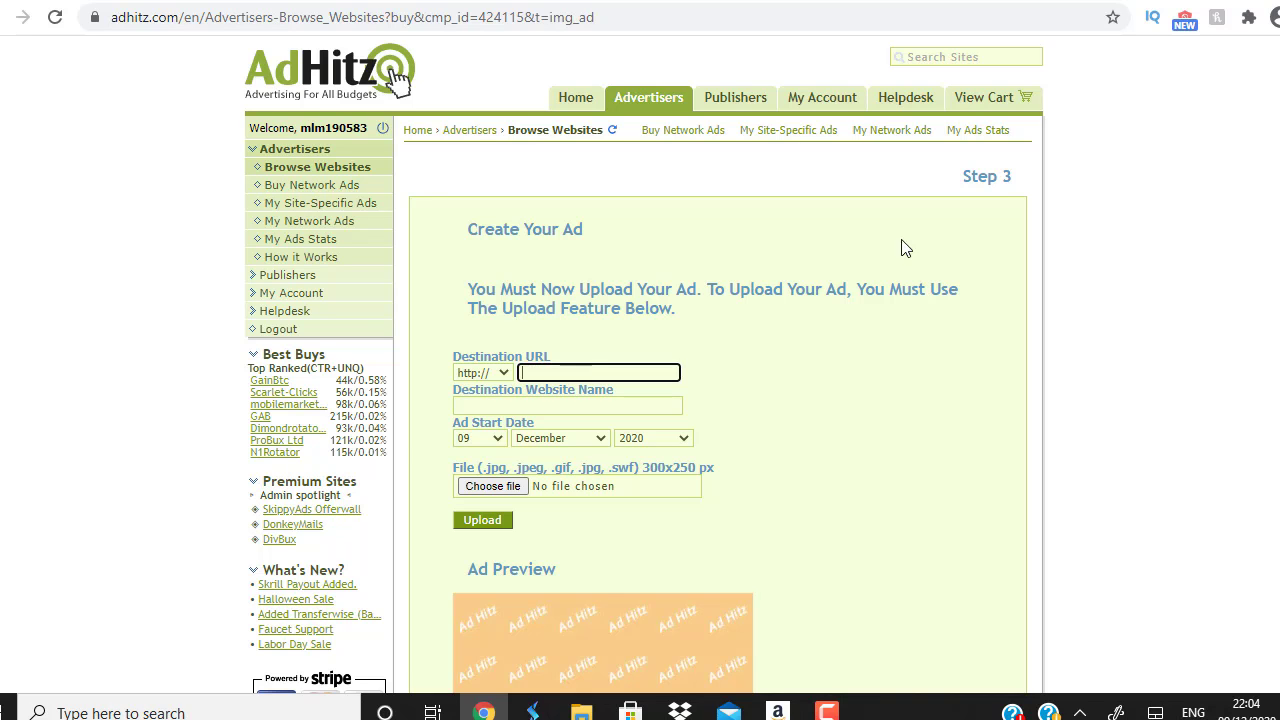
key("ctrl+t")
Load the internetmarketing-strategies.info opt-in page, then close it to return to the ClickBank listings.
type("in")
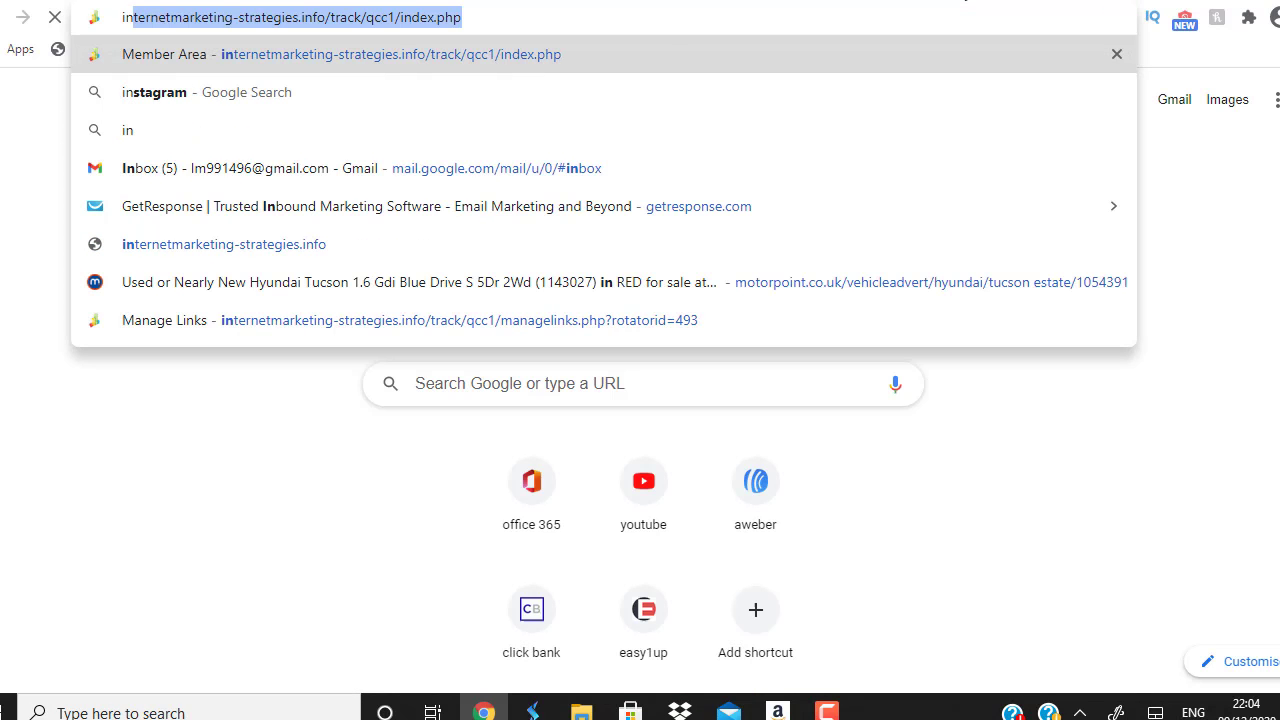
left_click(303, 242)
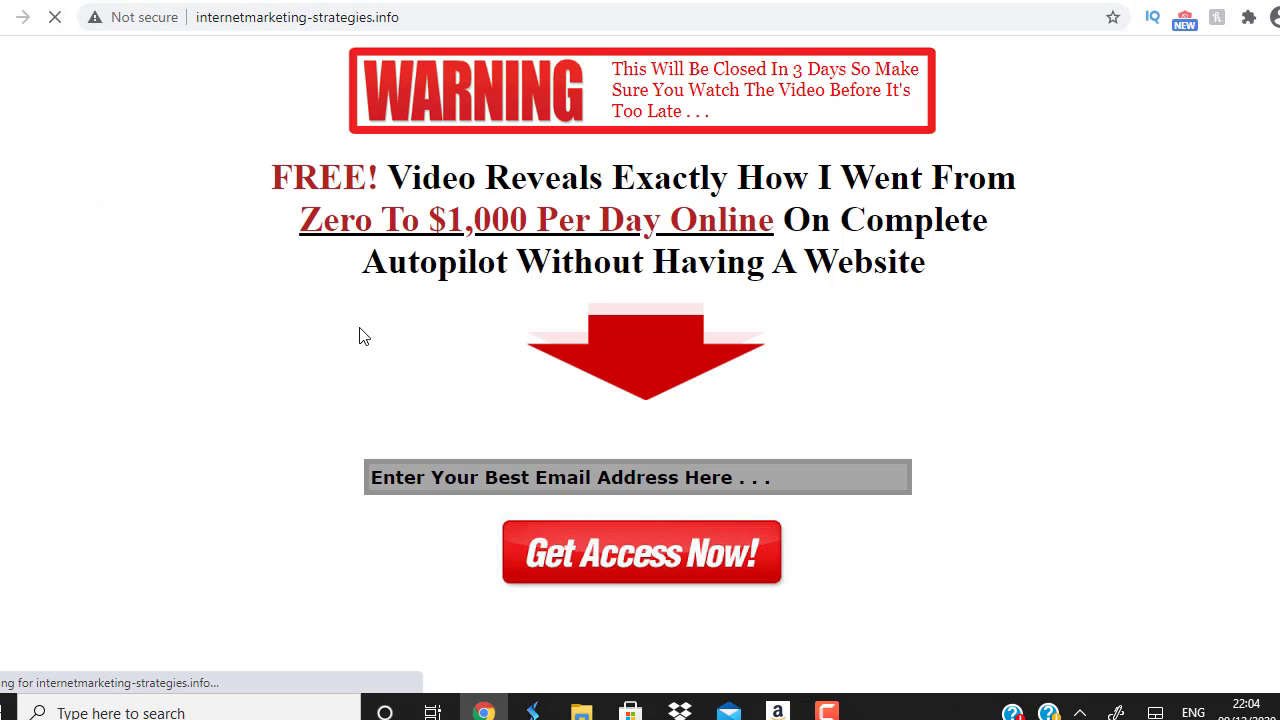
key("ctrl+w")
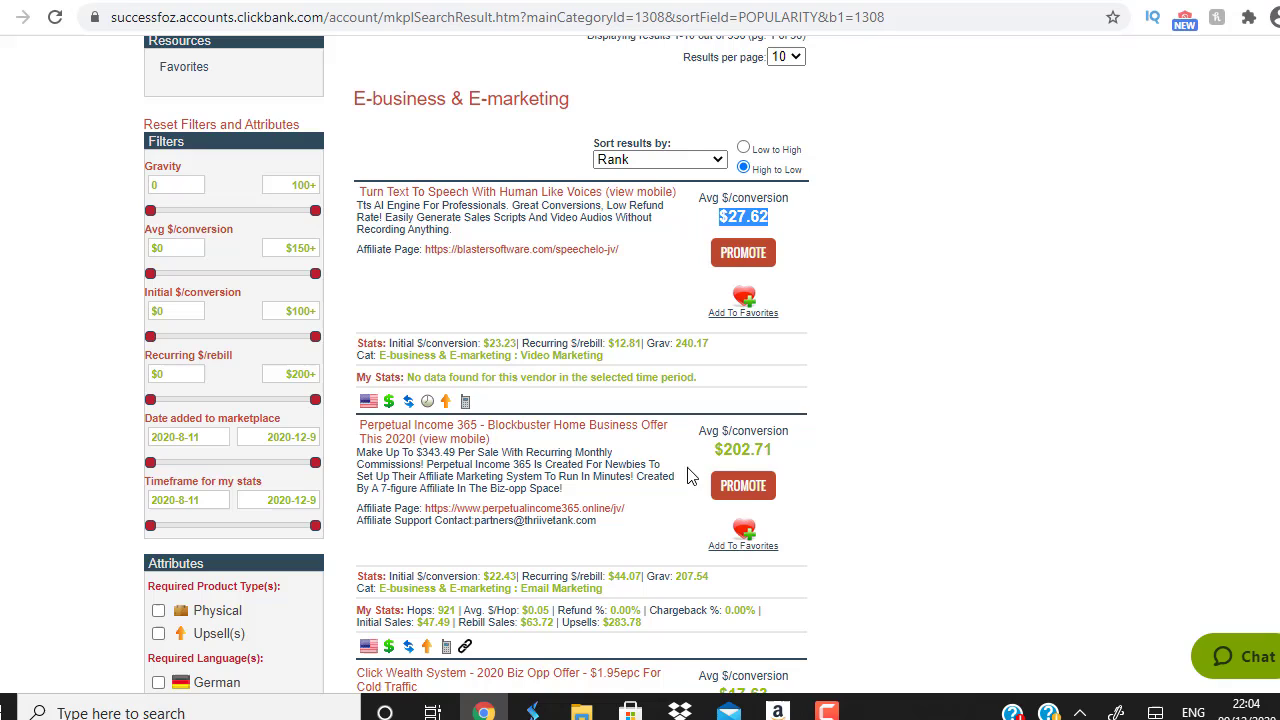
Generate and copy the encrypted HopLink for Perpetual Income 365, then close the generator.
left_click(748, 487)
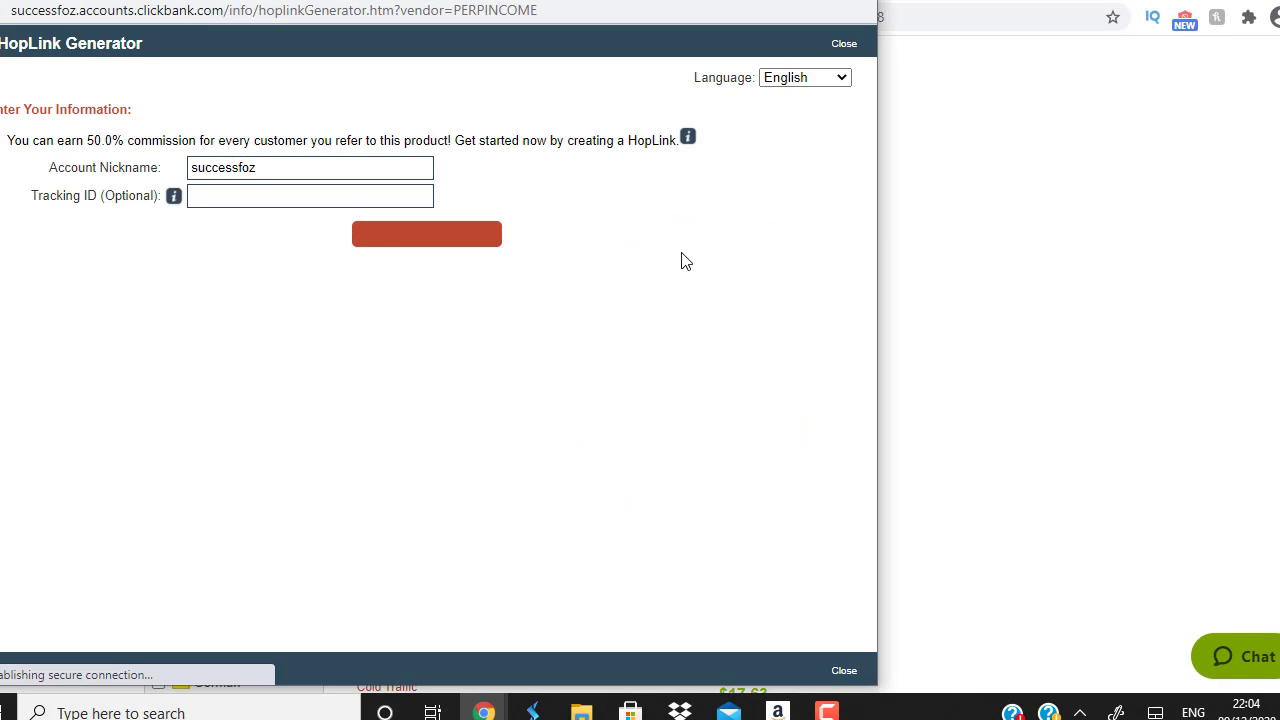
left_click(458, 245)
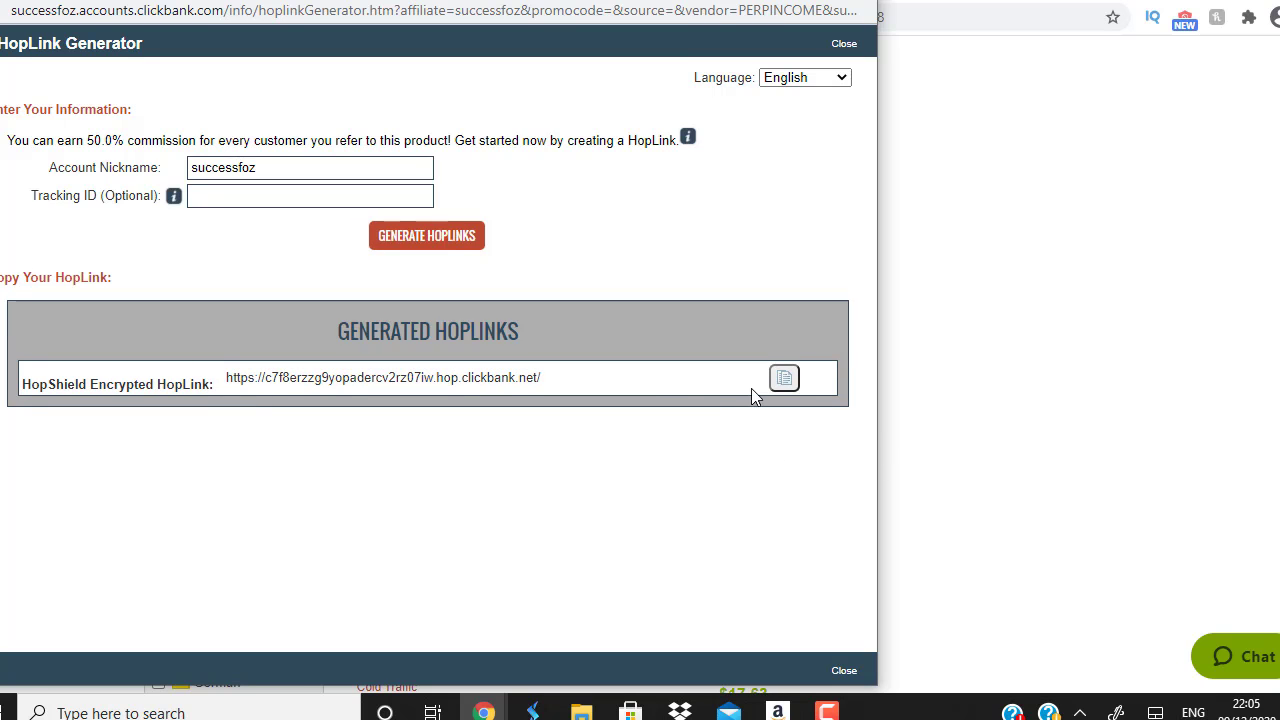
left_click(784, 378)
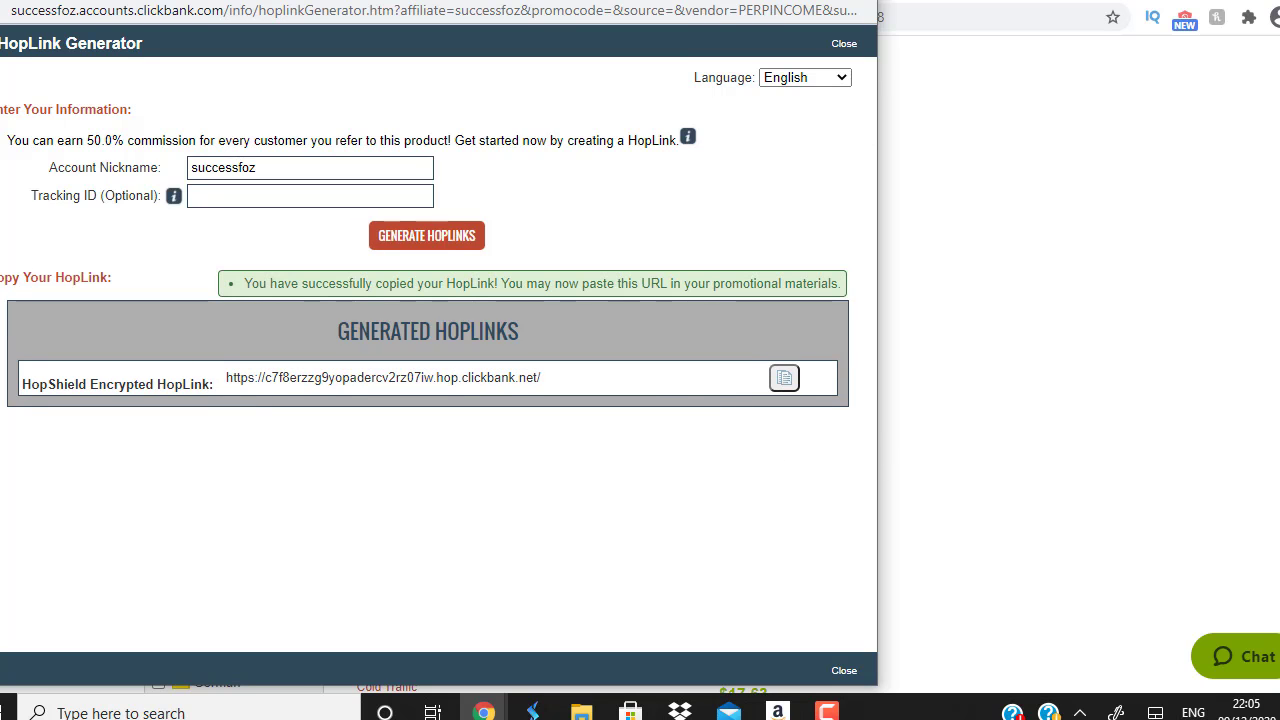
key("ctrl+w")
key("ctrl+Tab")
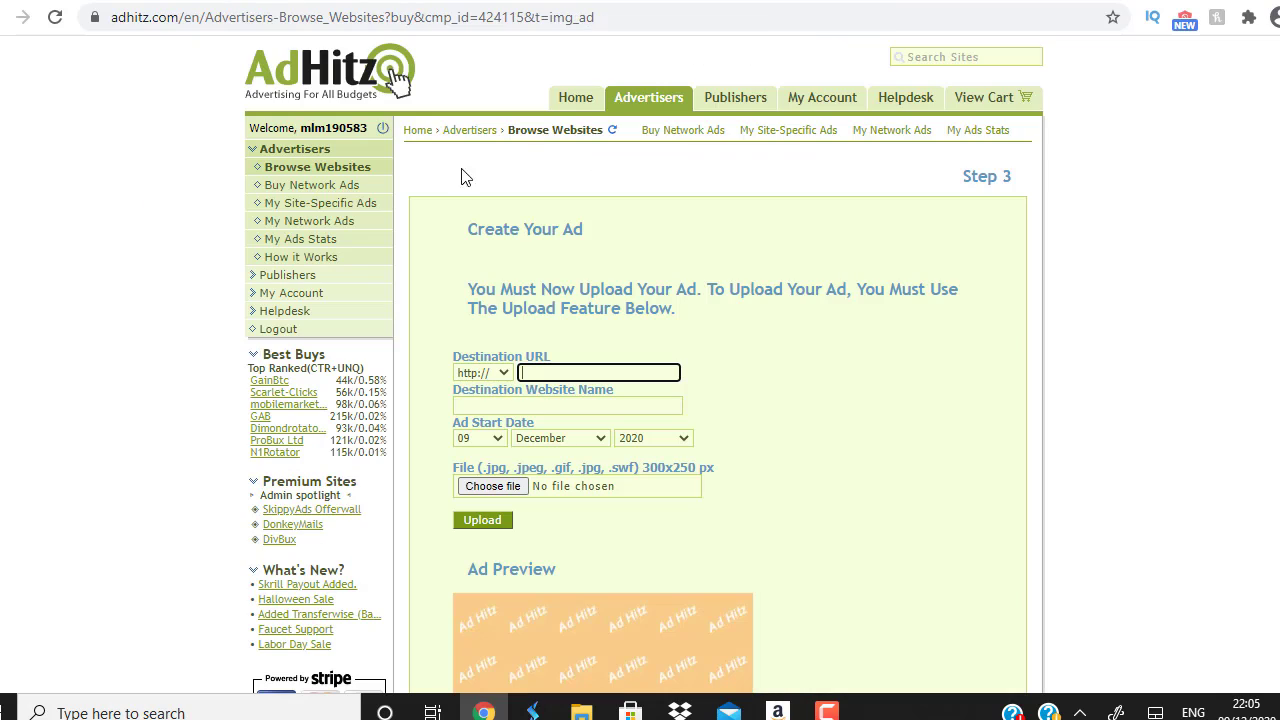
key("ctrl+v")
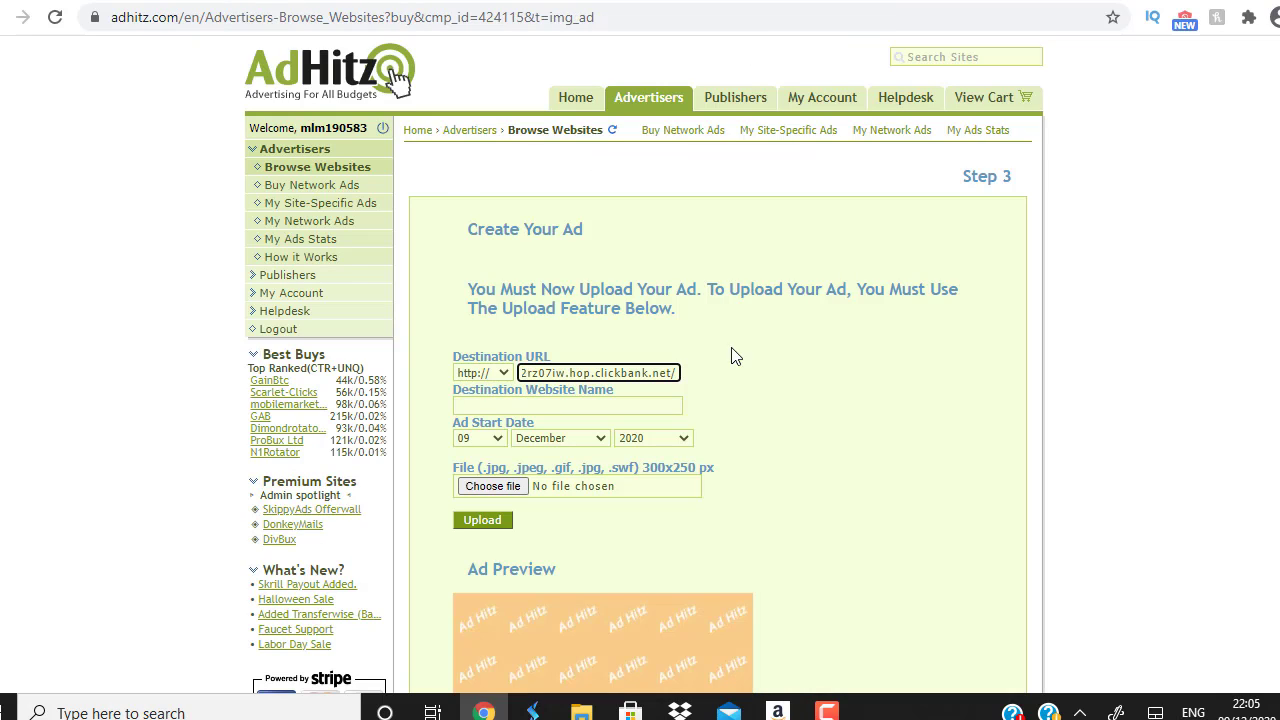
left_click(797, 370)
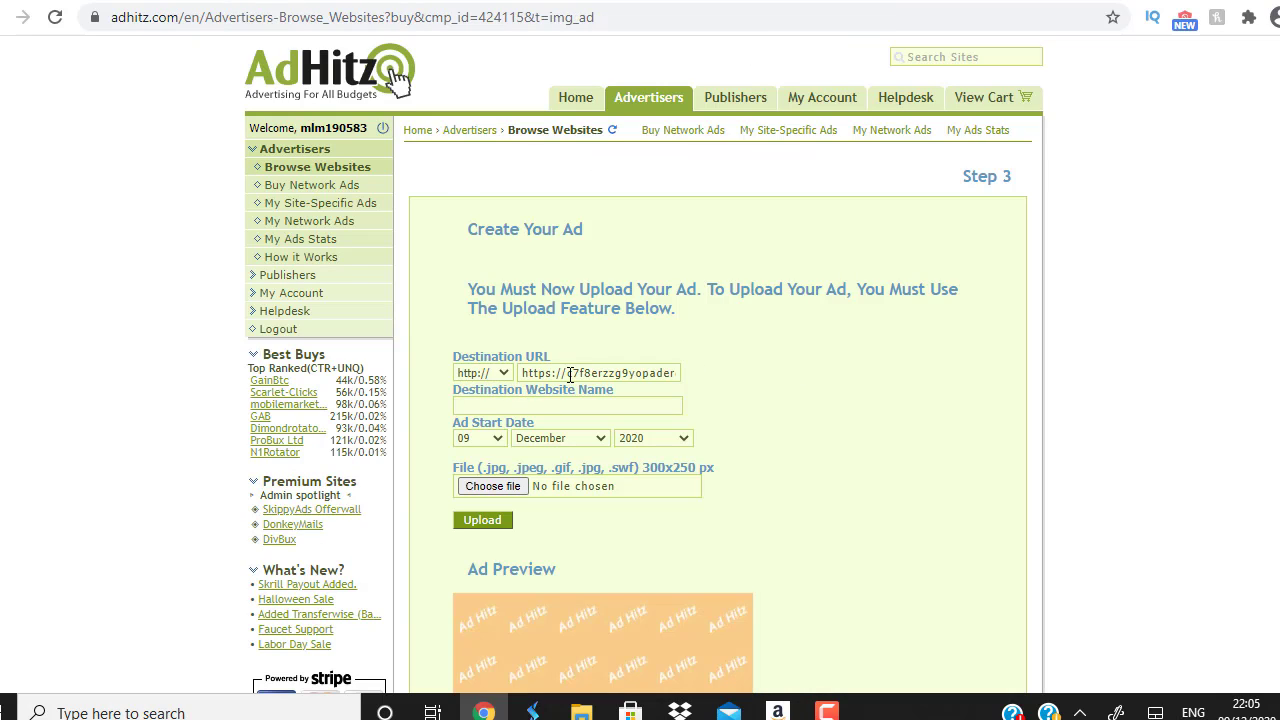
left_click_drag(568, 372, 466, 376)
key("BackSpace")
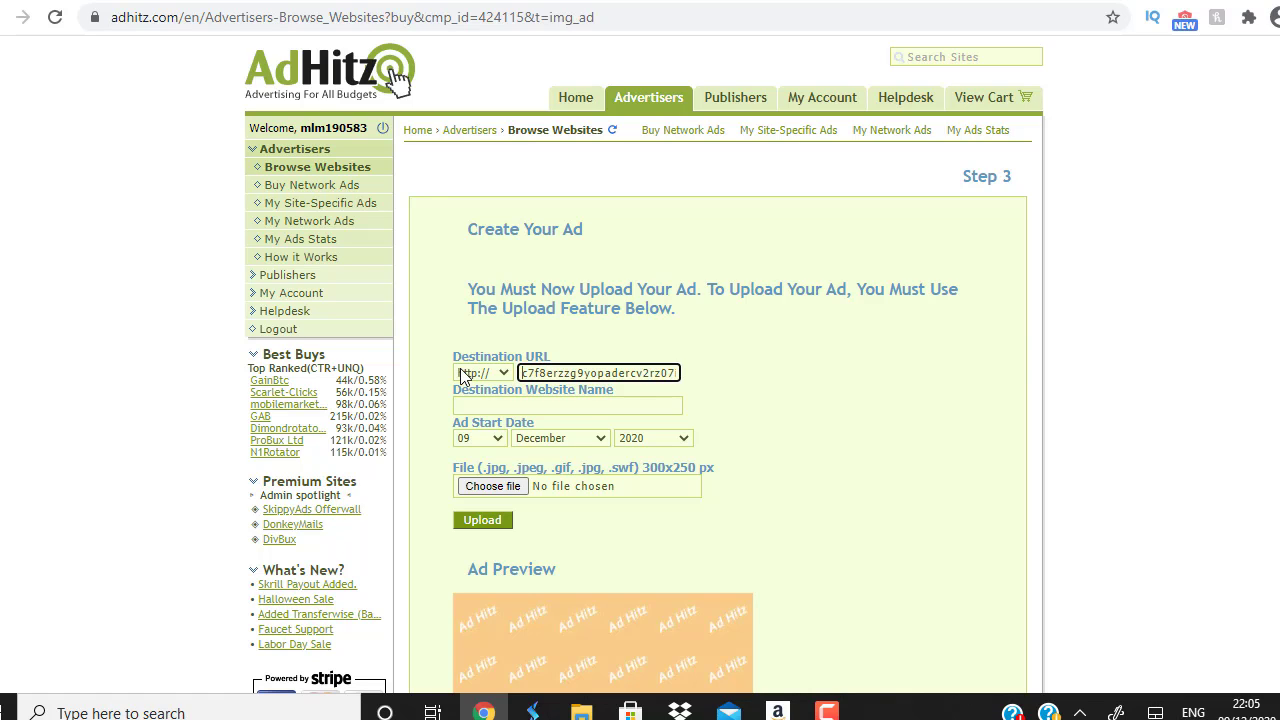
left_click(492, 405)
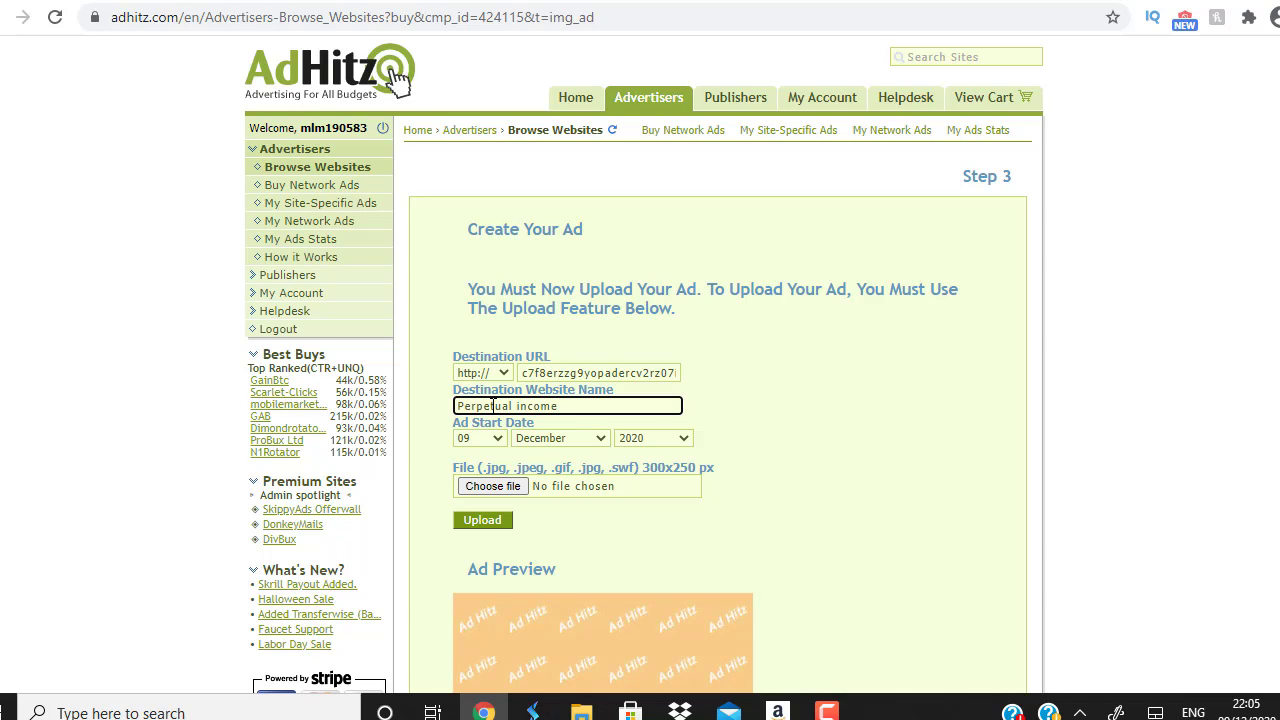
type("Perpetual income")
Upload the 300x250-1.gif banner into the ad preview.
scroll(476, 276, "down", 2)
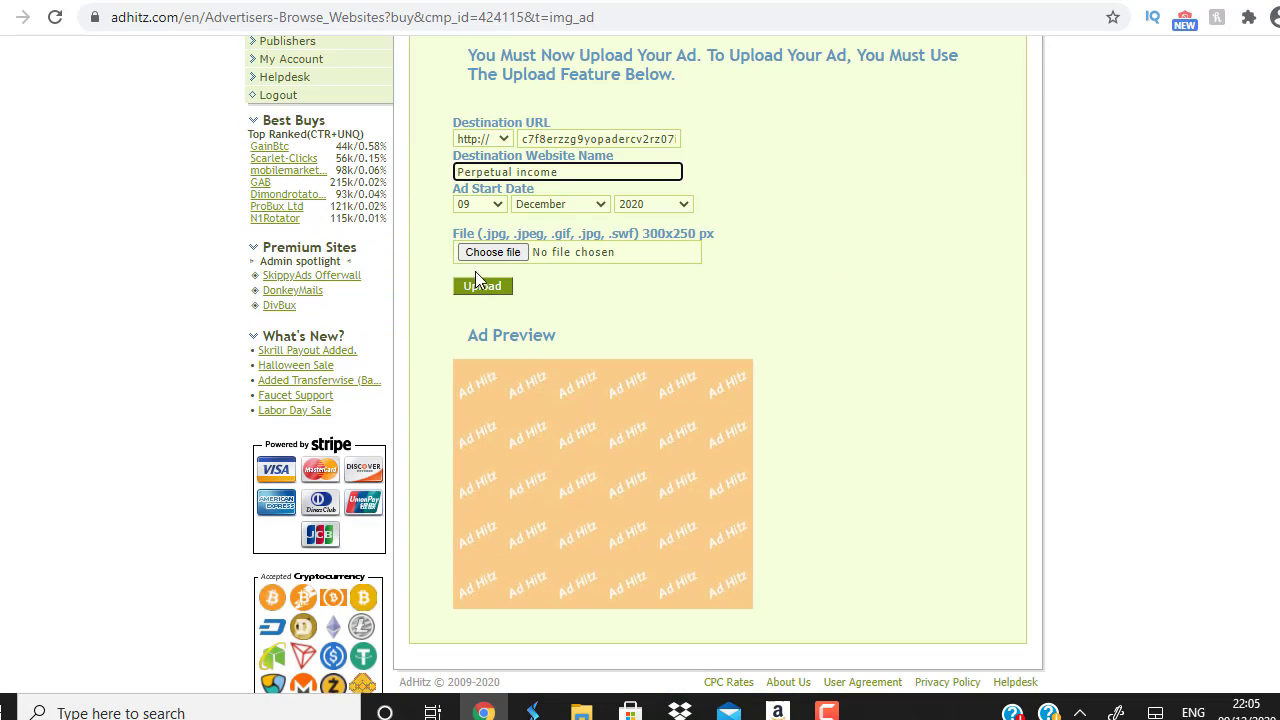
left_click(489, 288)
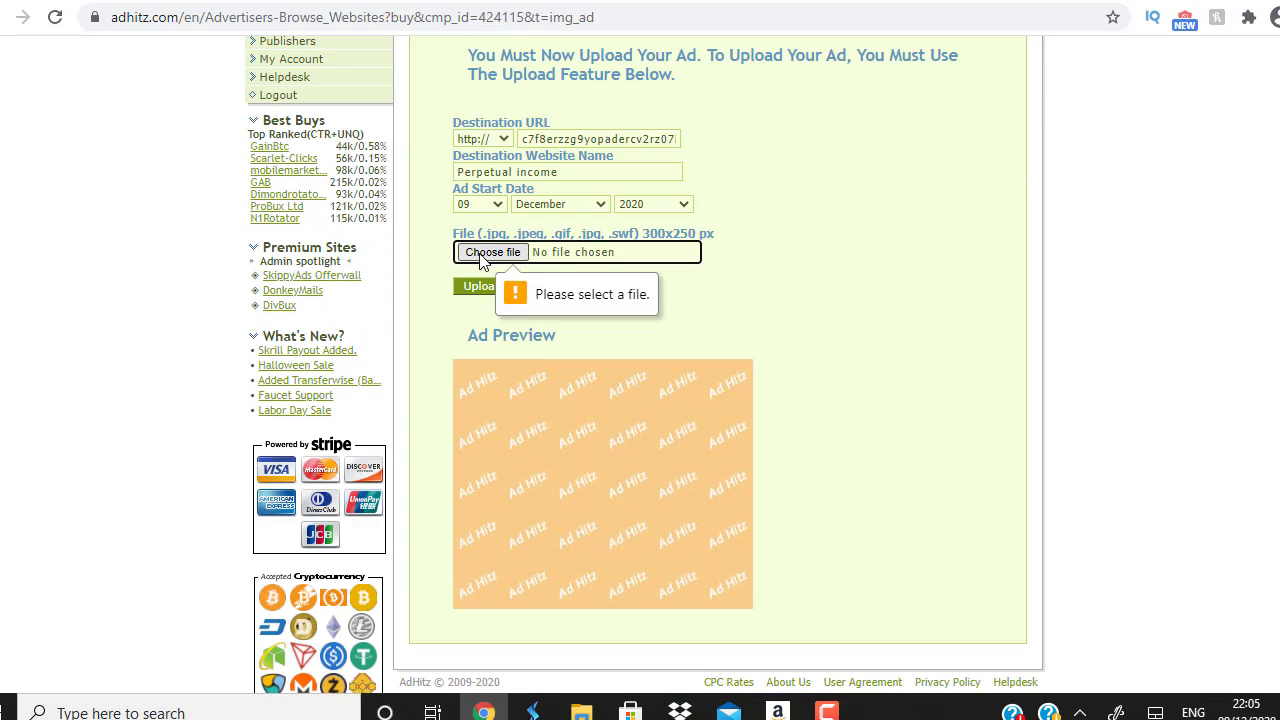
left_click(489, 252)
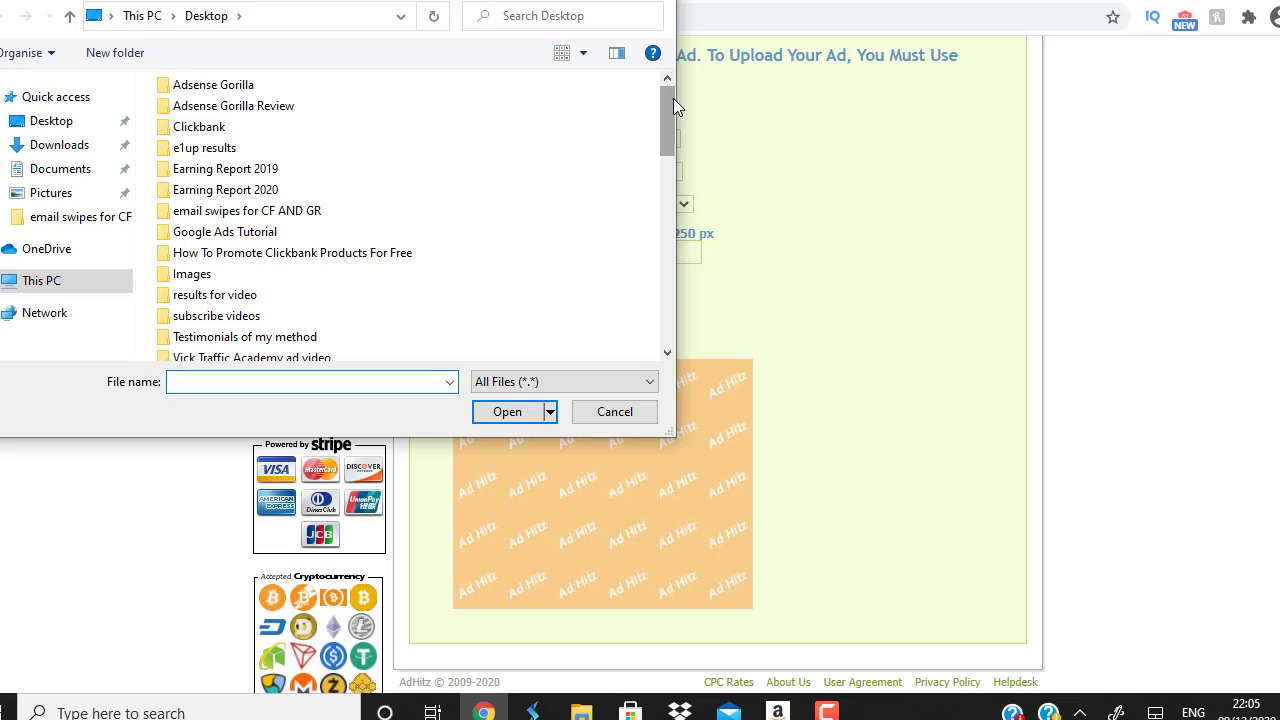
left_click_drag(671, 109, 676, 145)
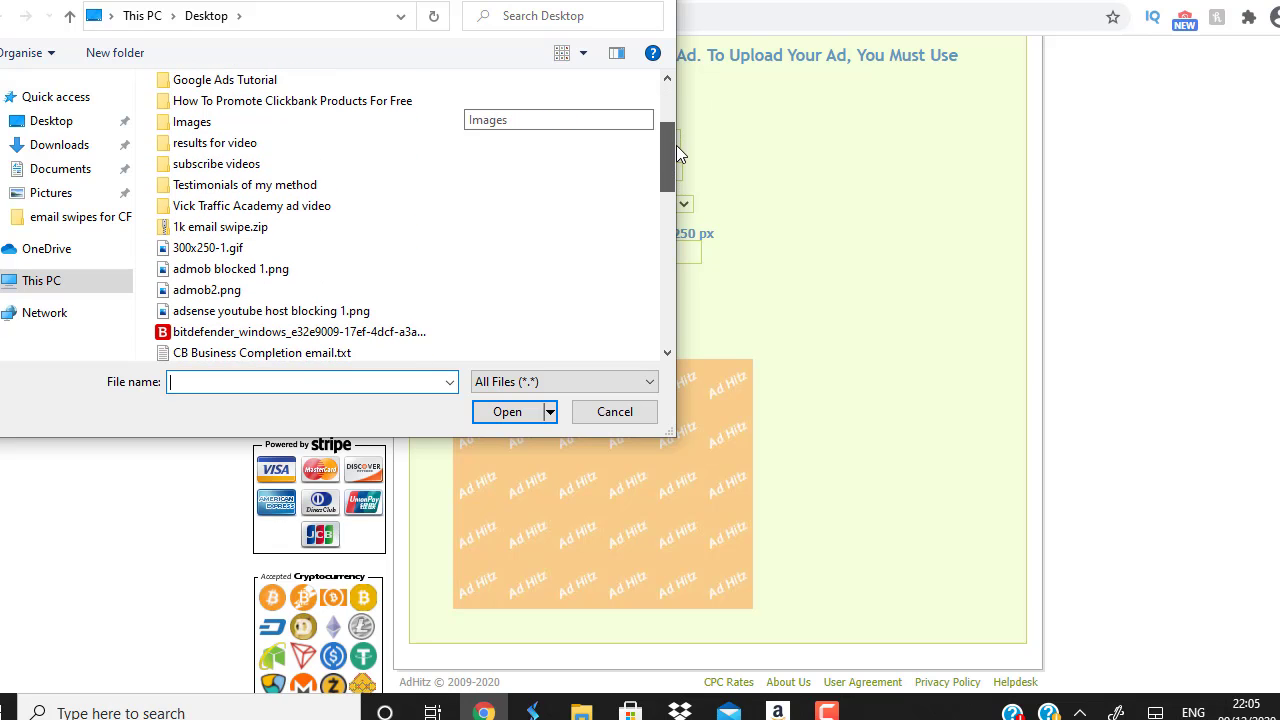
double_click(215, 249)
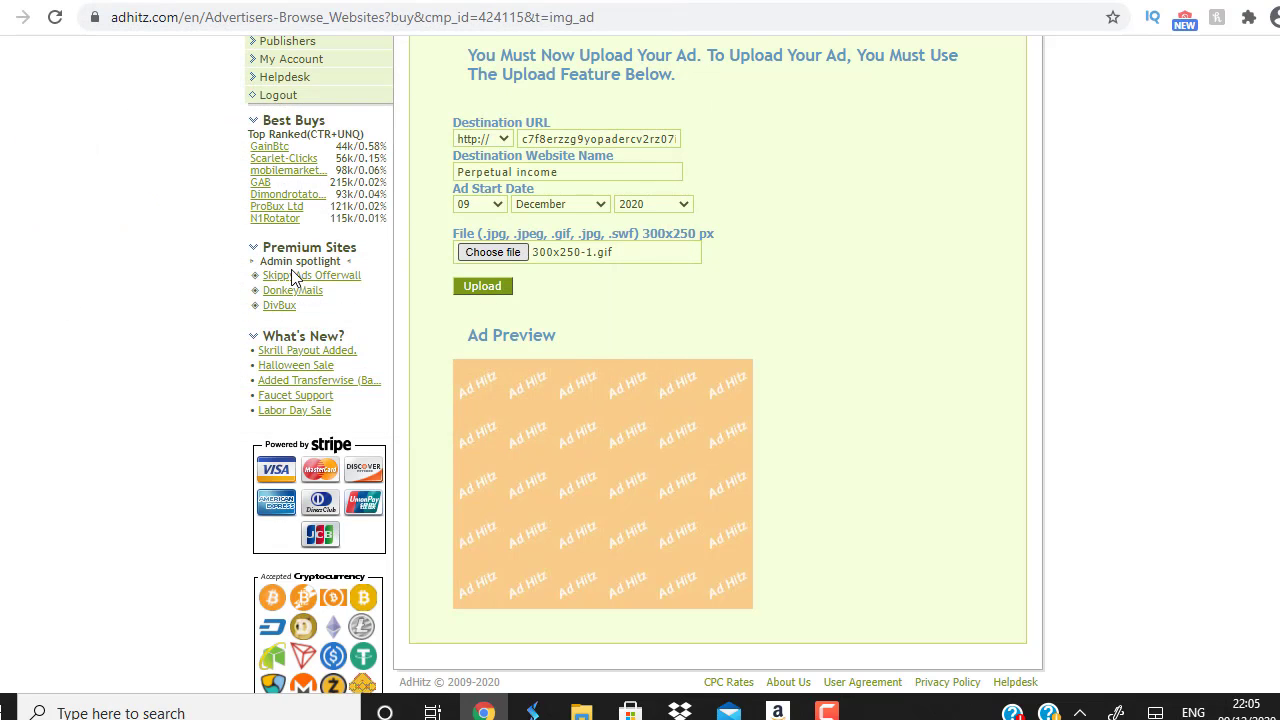
left_click(501, 287)
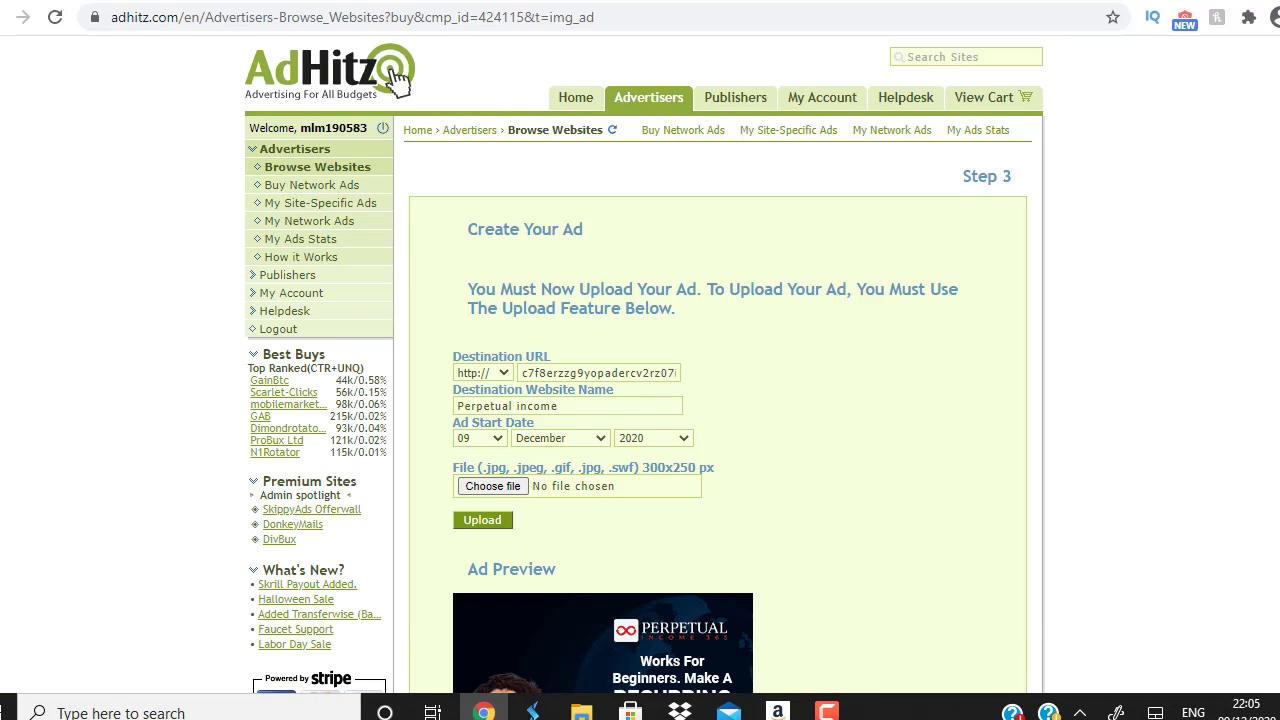
scroll(920, 477, "down", 3)
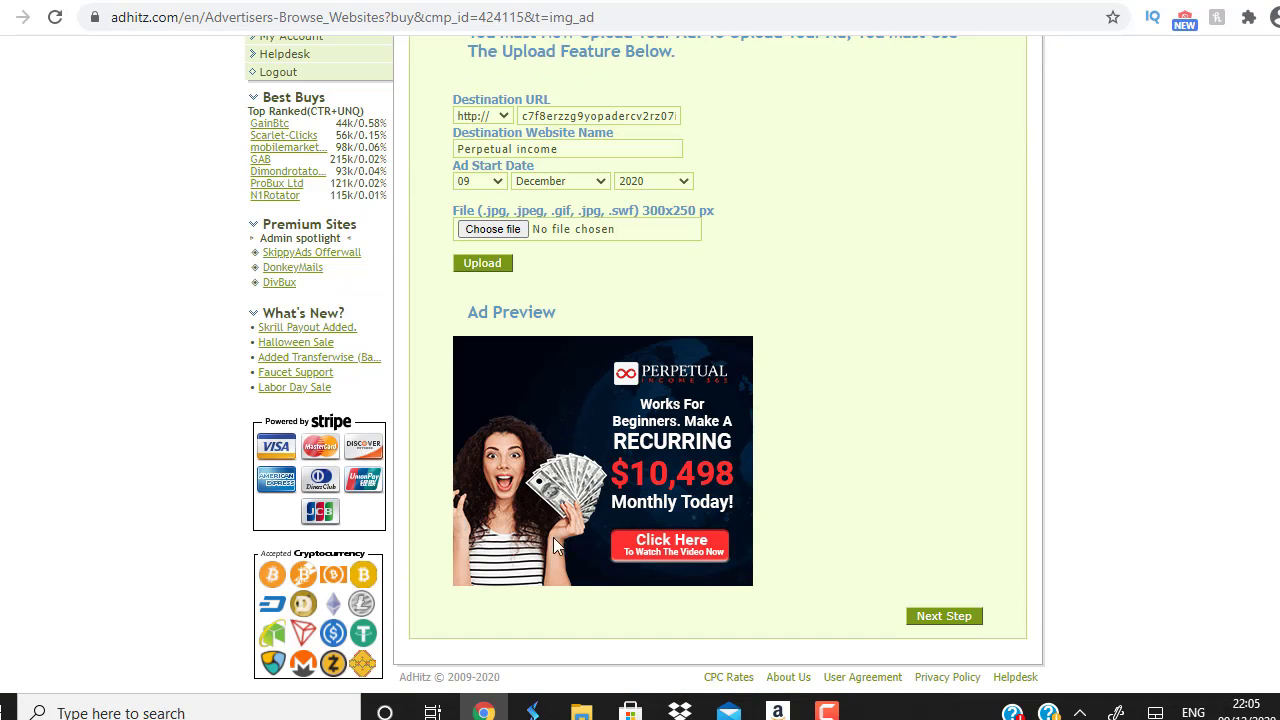
scroll(566, 594, "up", 3)
After a quick look at the ClickBank tab, advance the ad order to the basket.
scroll(566, 594, "down", 3)
key("ctrl+Tab")
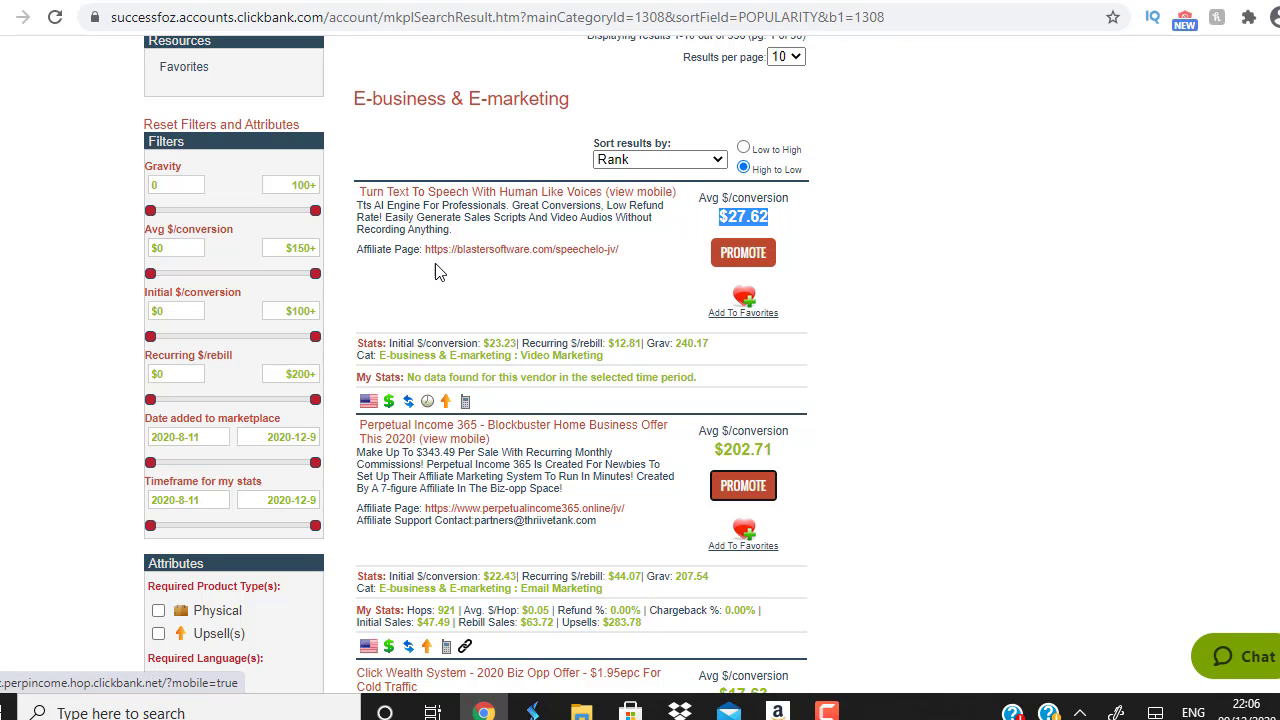
key("ctrl+Tab")
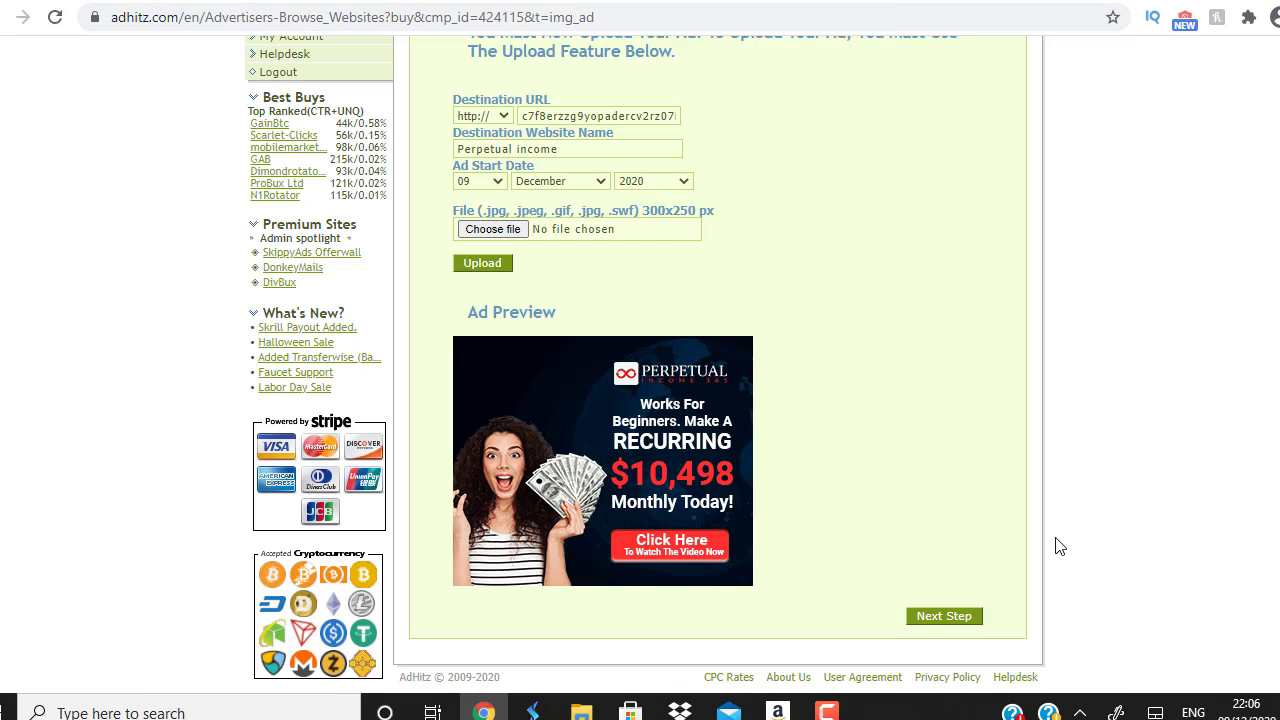
left_click(922, 617)
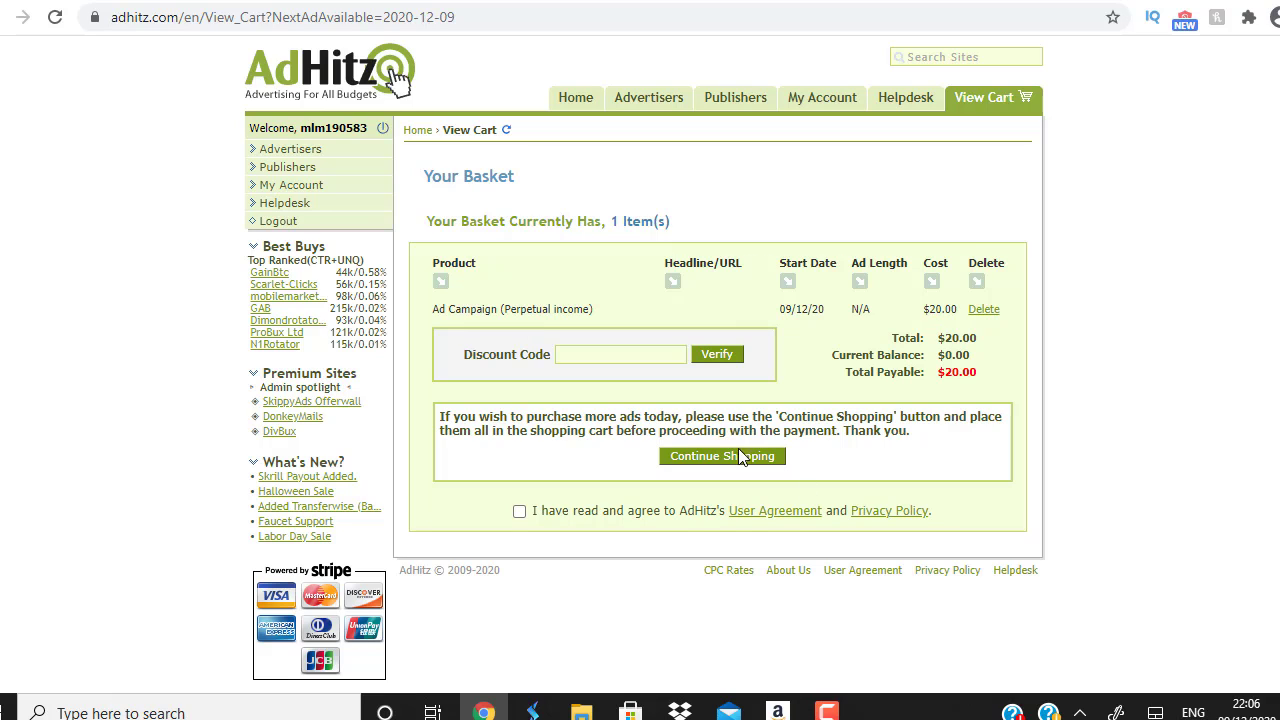
Agree to the user agreement and privacy policy in the basket.
left_click(519, 511)
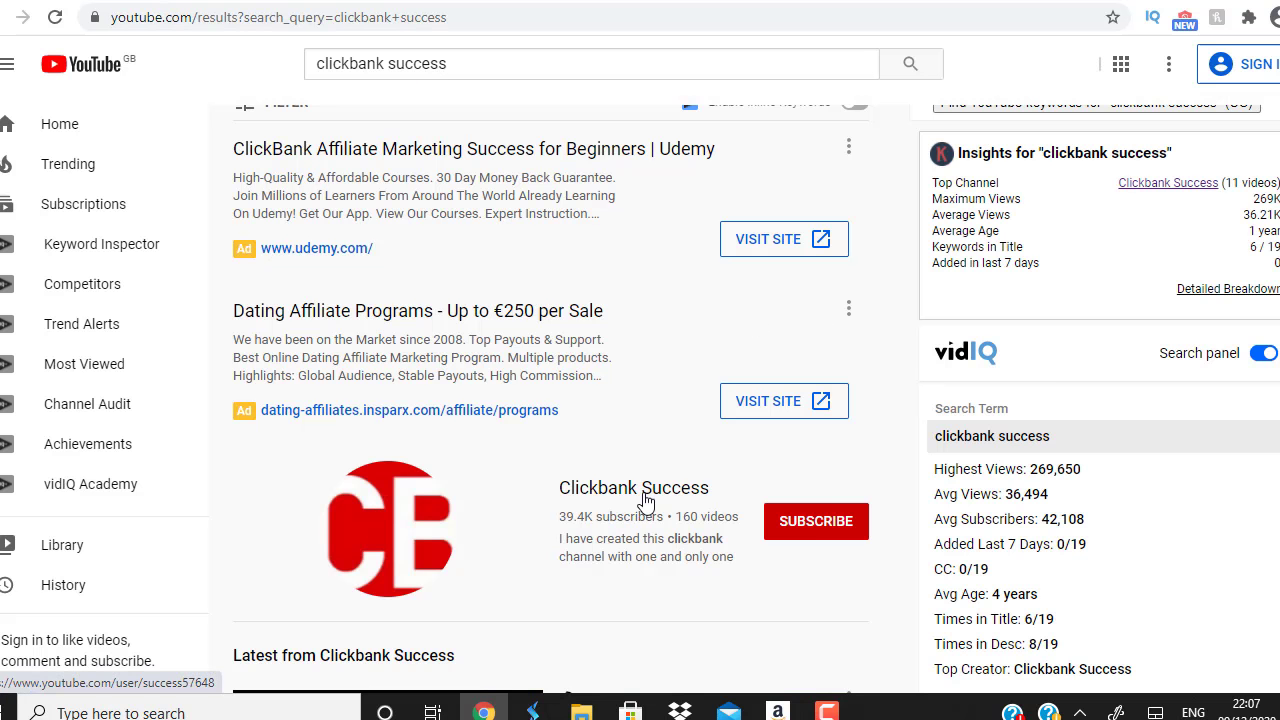
Open the Clickbank Success channel's Videos page and browse its uploads, led by 'How To Promote Clickbank Products'.
left_click(643, 492)
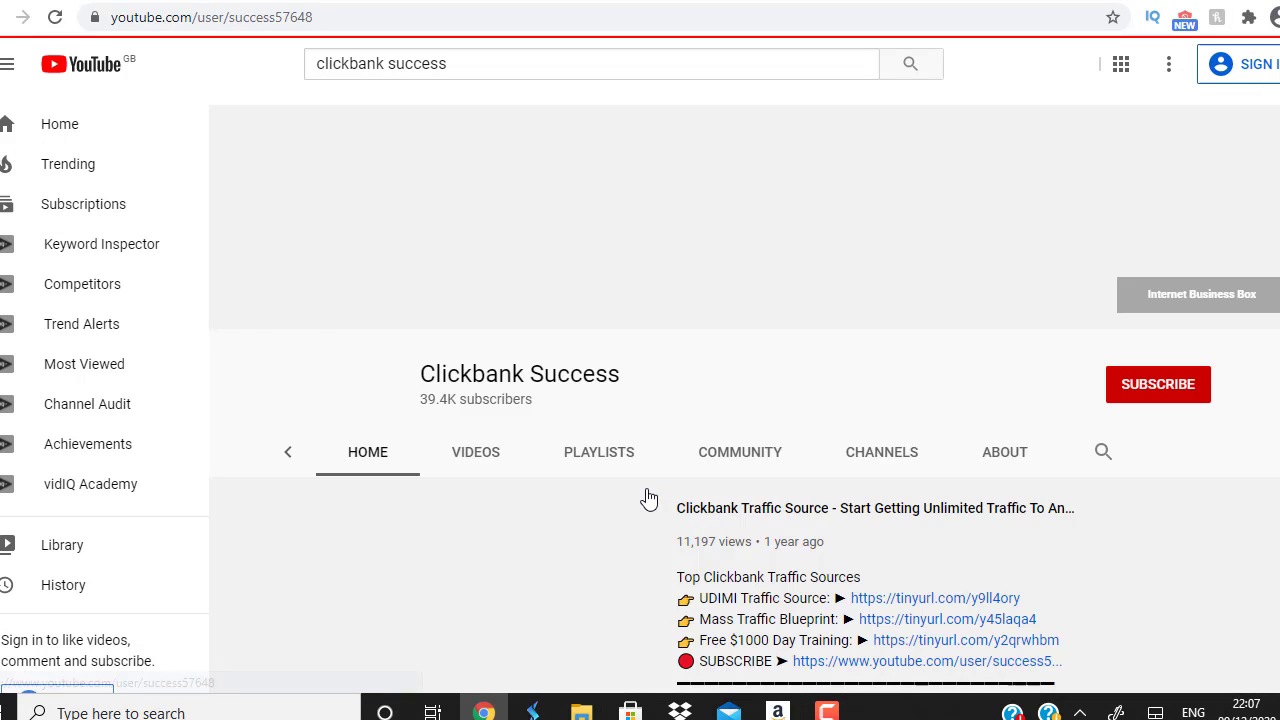
left_click(489, 396)
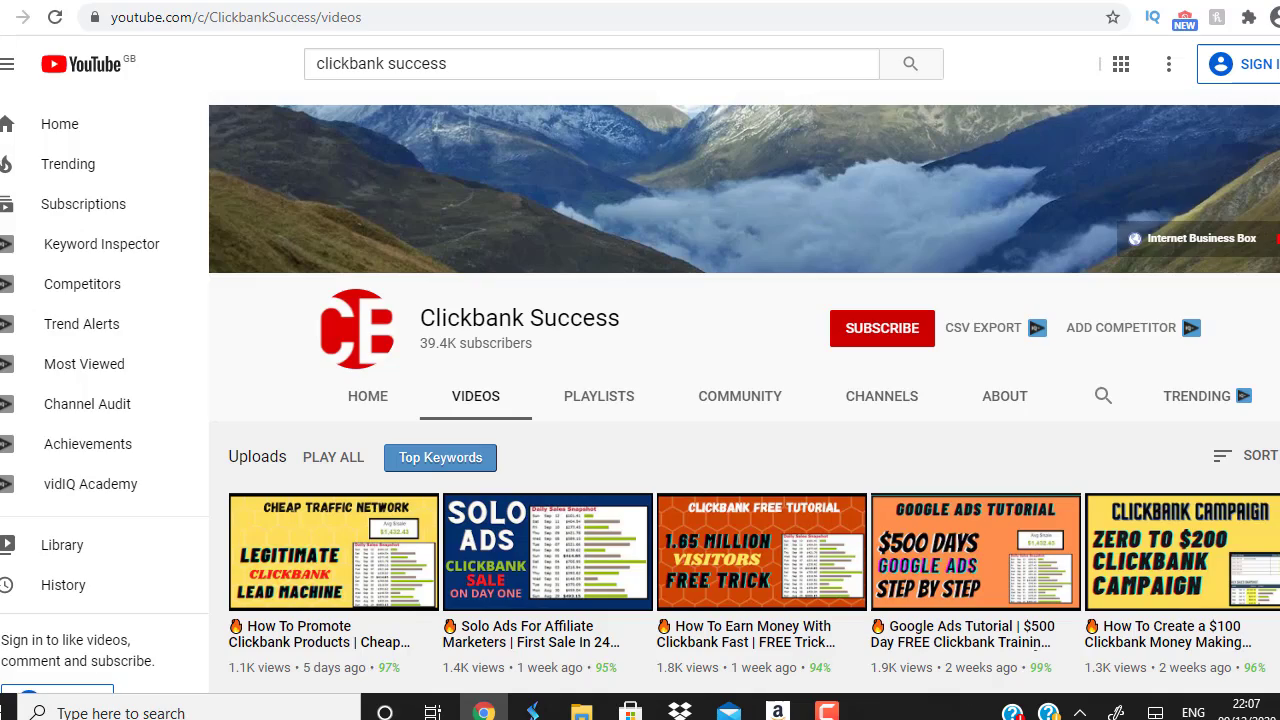
scroll(744, 400, "down", 5)
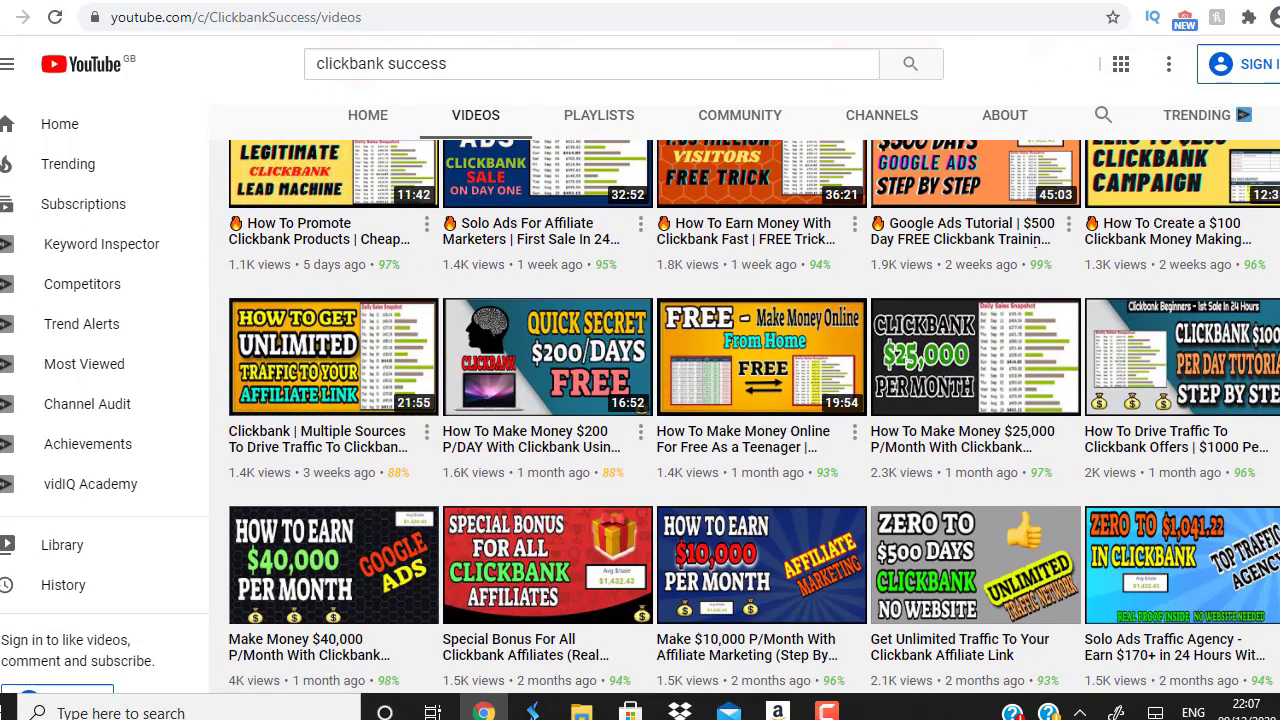
scroll(754, 417, "up", 1)
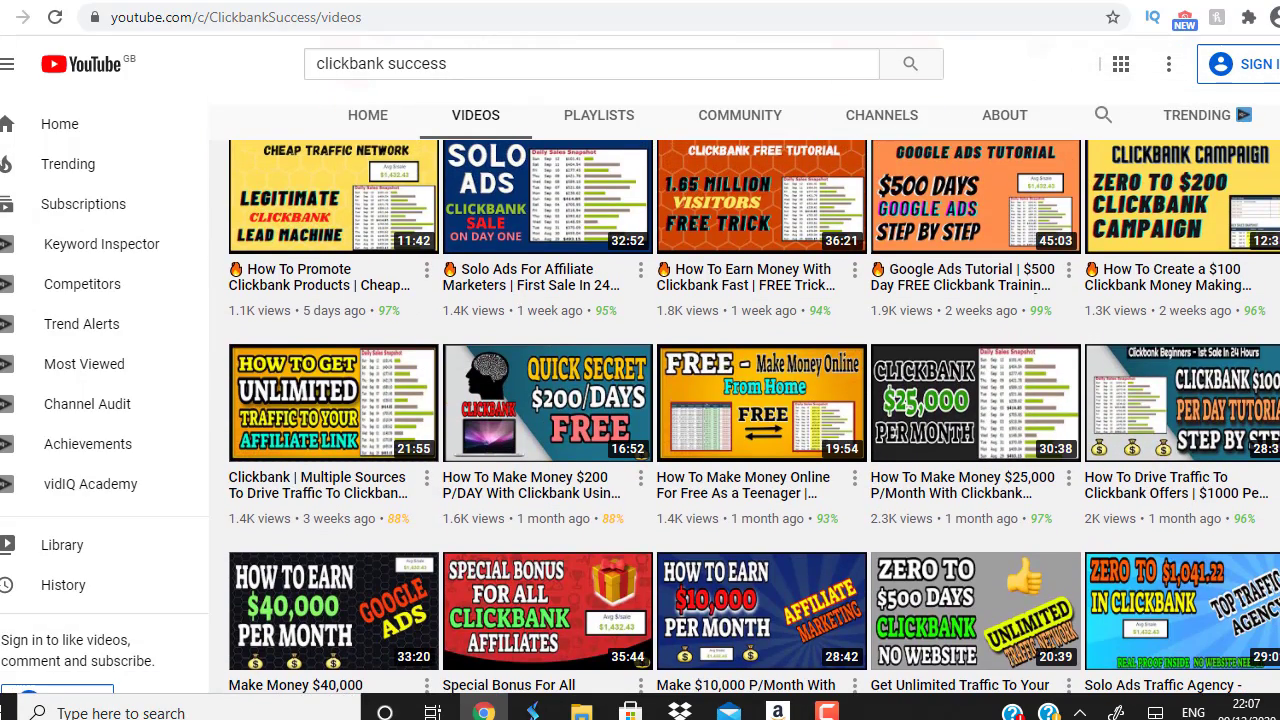
scroll(984, 337, "down", 1)
scroll(984, 337, "up", 3)
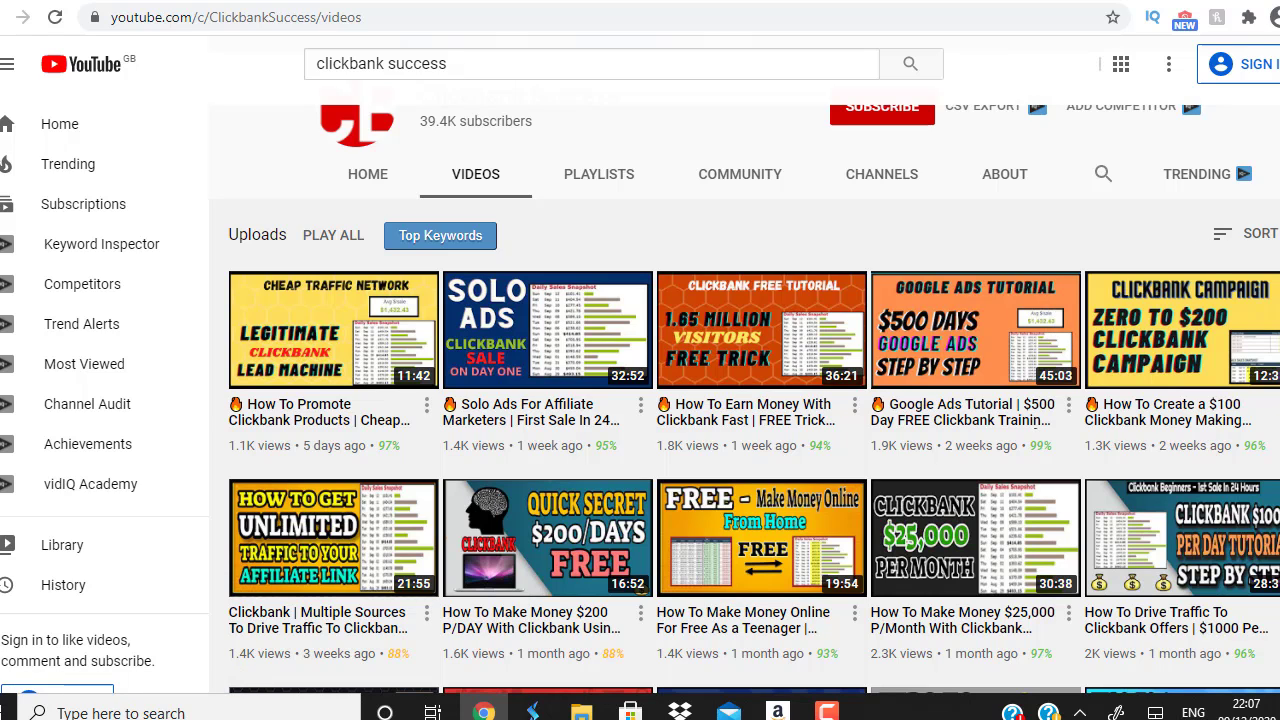
scroll(641, 176, "up", 3)
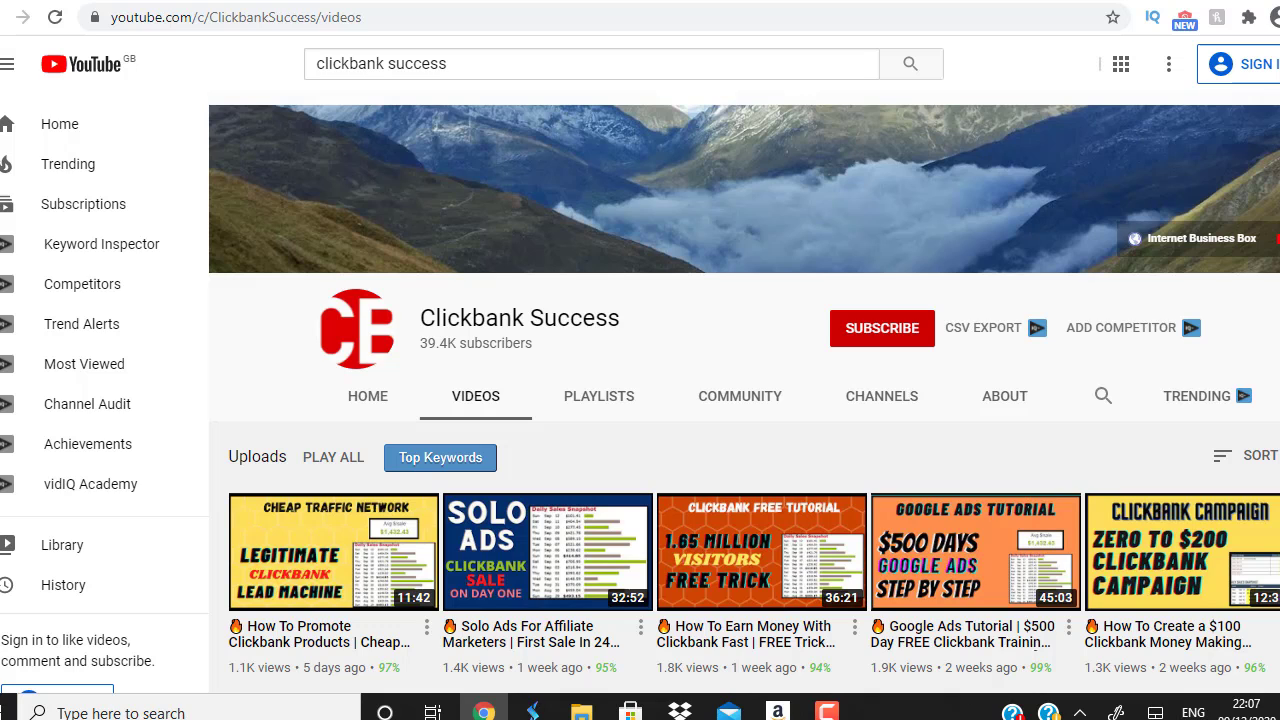
Switch back to the AdHitz cart showing the $20.00 Perpetual income campaign with the agreement accepted.
left_click(480, 2)
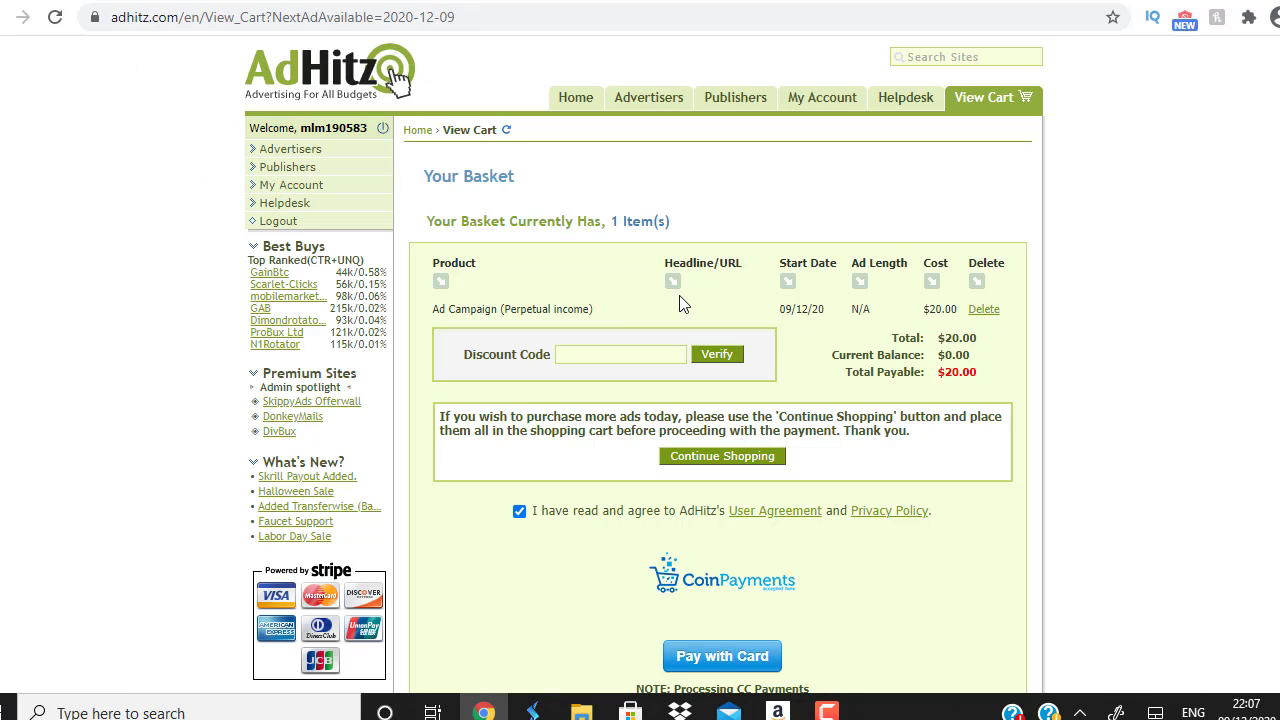